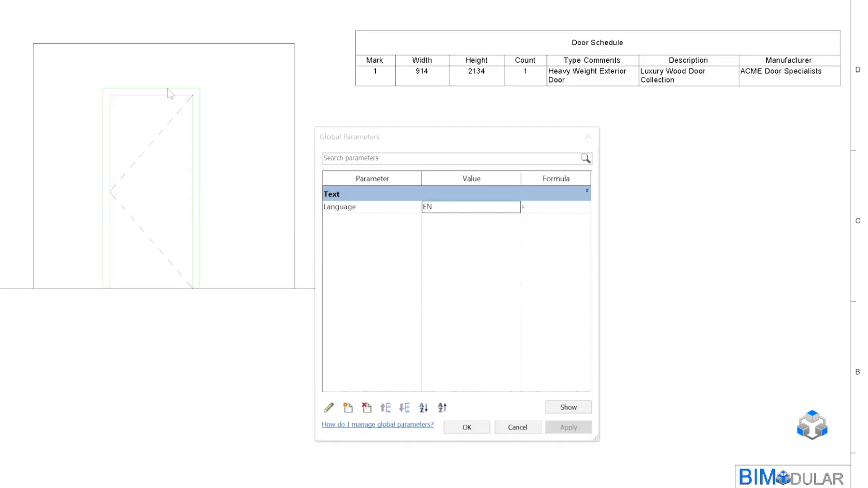
Change the Language global parameter to FR, then RU, applying each to translate the schedule
{"action": "left_click", "coordinate": [461, 208]}
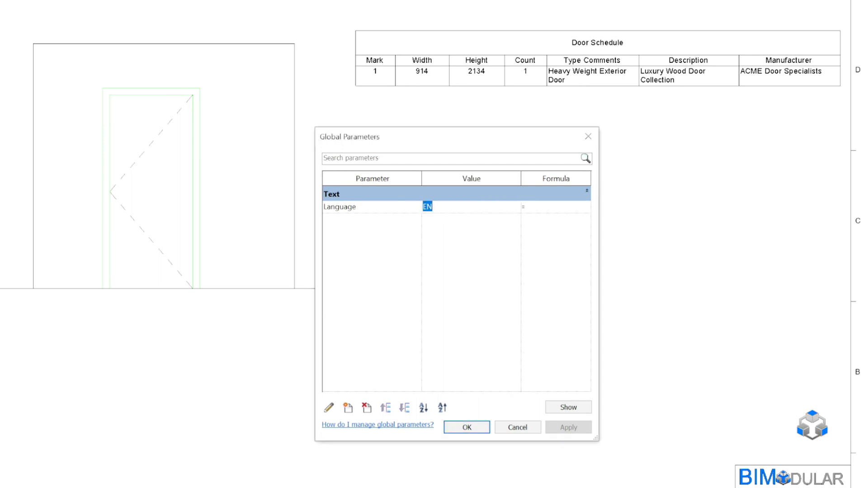
{"action": "type", "text": "FR"}
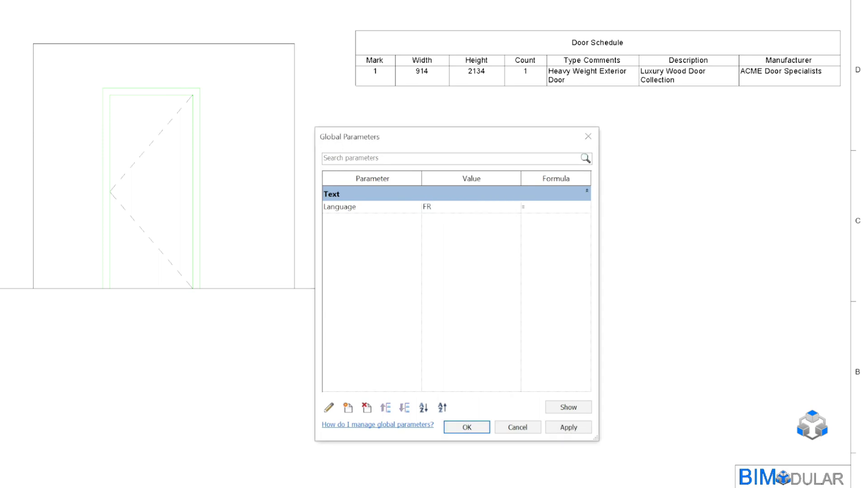
{"action": "key", "text": "Tab"}
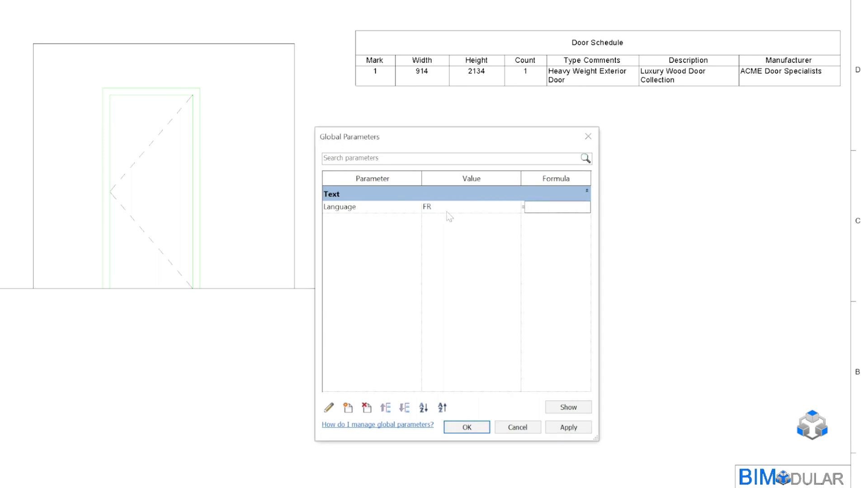
{"action": "left_click", "coordinate": [568, 428]}
{"action": "left_click", "coordinate": [450, 209]}
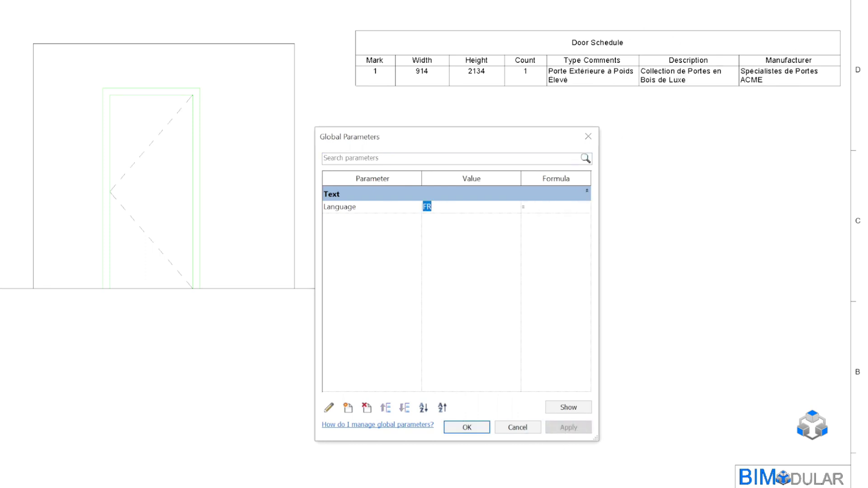
{"action": "type", "text": "RU"}
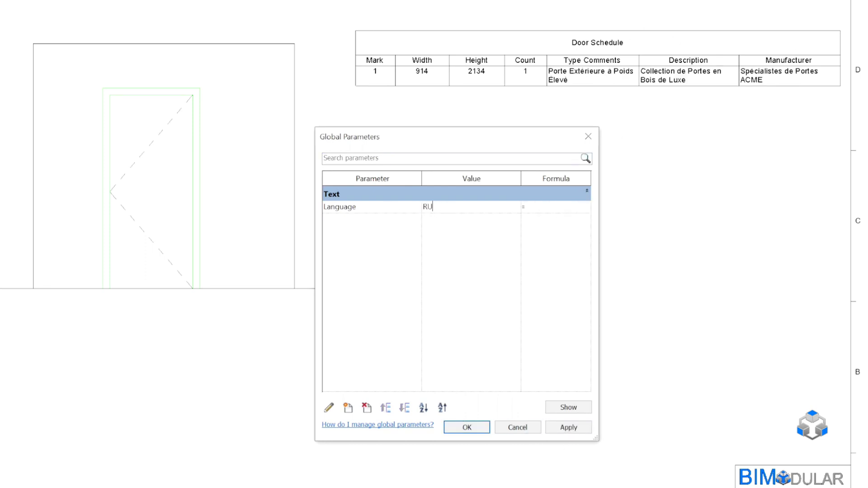
{"action": "left_click", "coordinate": [568, 427]}
Switch Language to ZH and finally PL, applying each change
{"action": "left_click", "coordinate": [456, 208]}
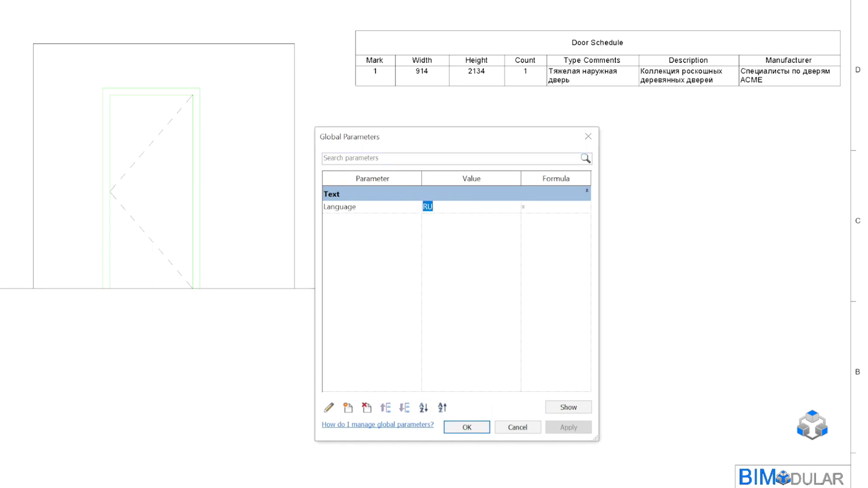
{"action": "type", "text": "ZH"}
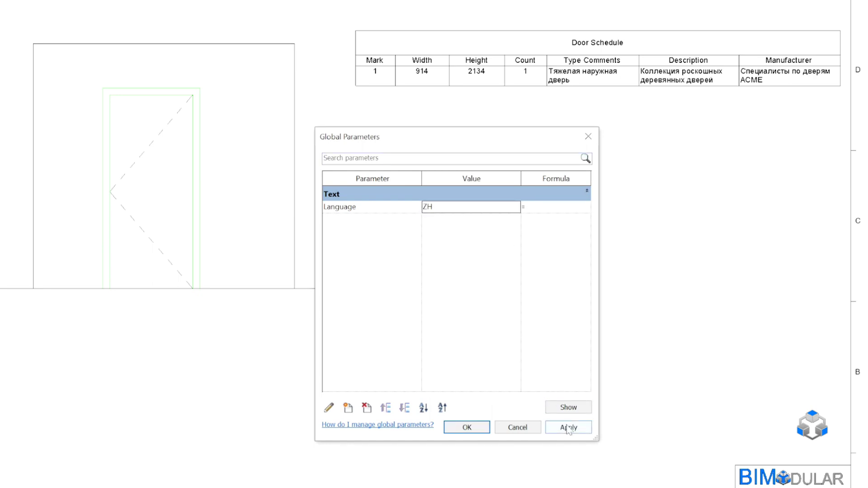
{"action": "left_click", "coordinate": [568, 427]}
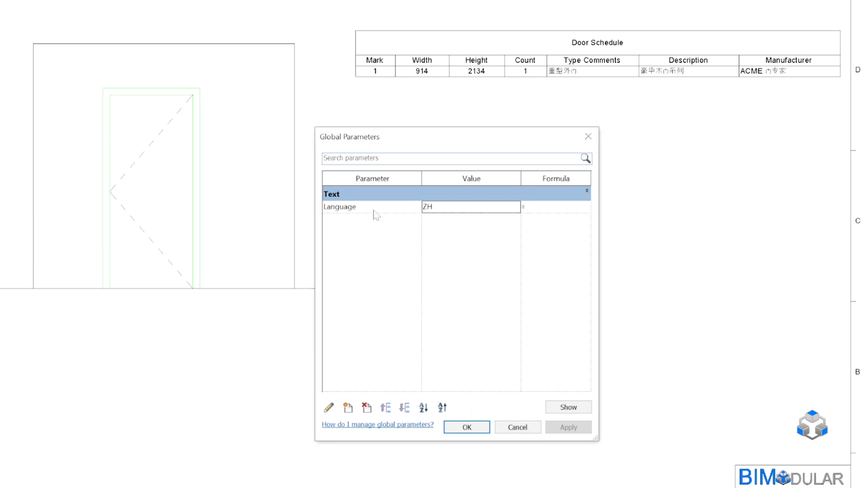
{"action": "left_click", "coordinate": [440, 209]}
{"action": "type", "text": "PL"}
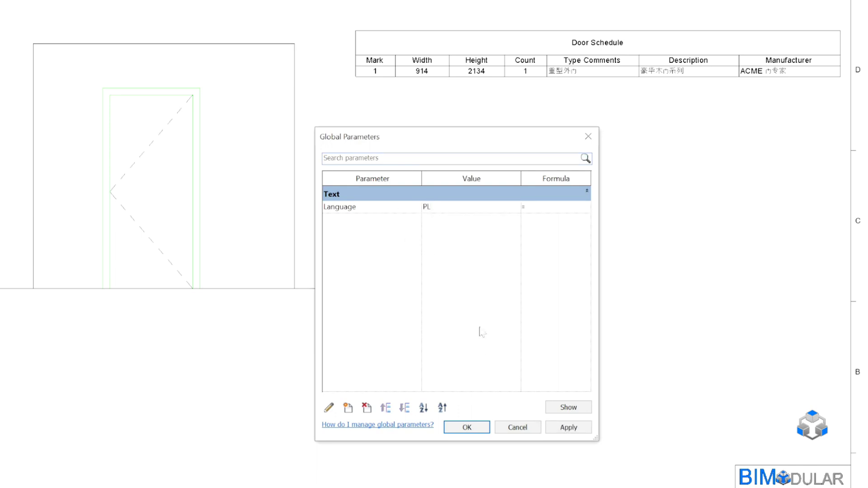
{"action": "left_click", "coordinate": [584, 430]}
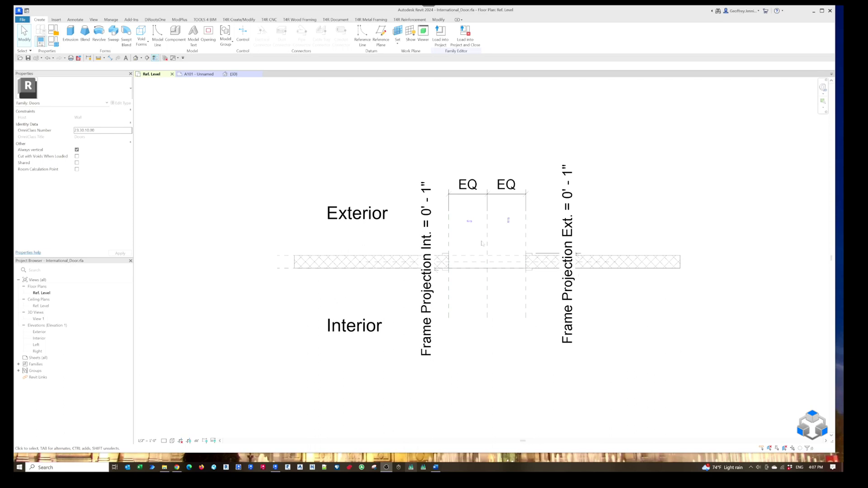
Open the Family Types dialog for the door family
{"action": "left_click", "coordinate": [408, 124]}
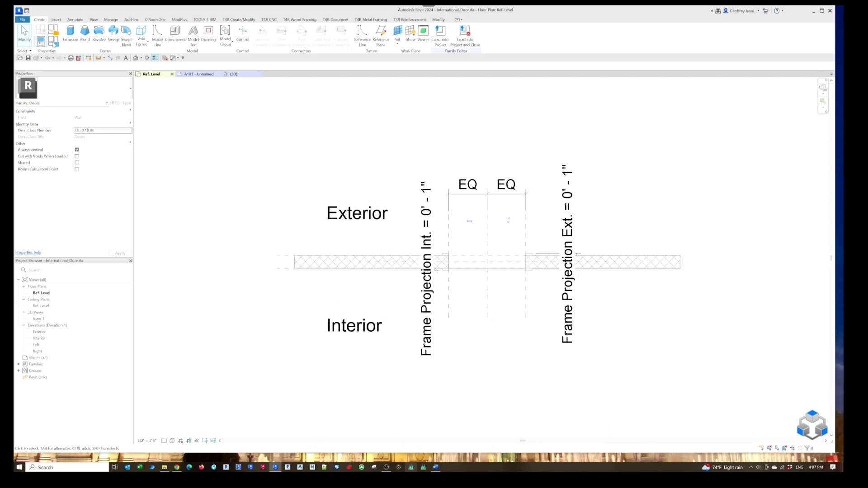
{"action": "left_click", "coordinate": [52, 42]}
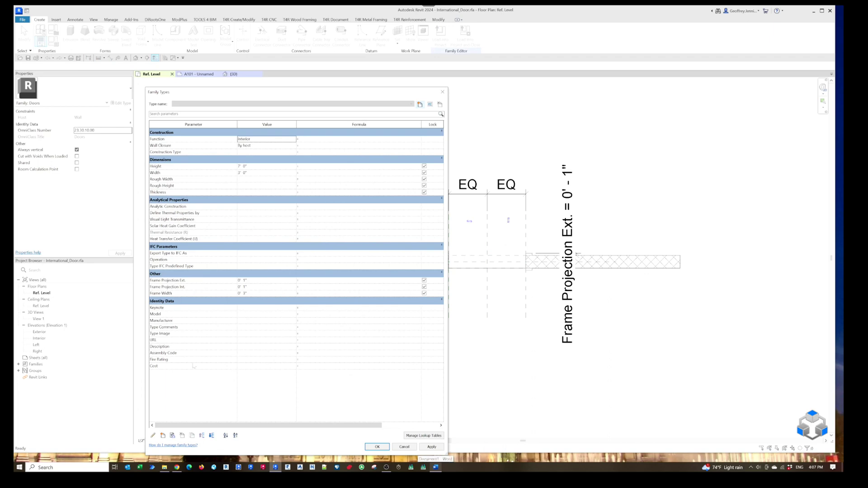
Create a new Language parameter with Text data type, grouped under General
{"action": "left_click", "coordinate": [163, 435]}
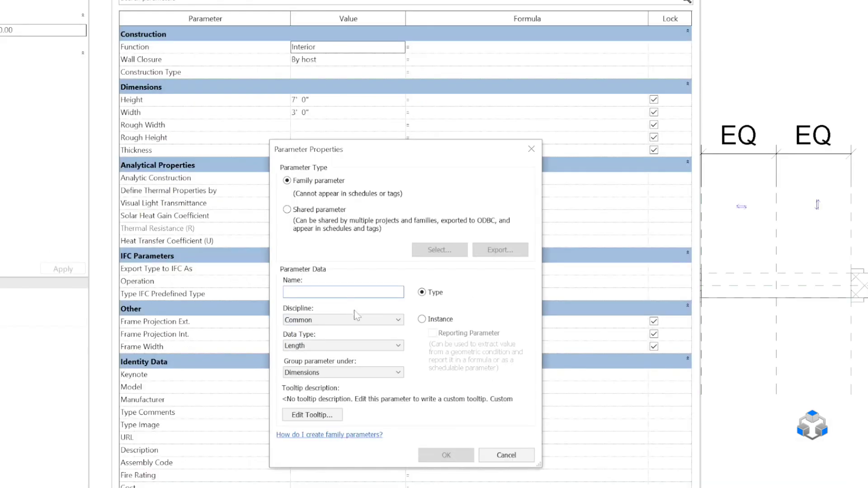
{"action": "type", "text": "Lan"}
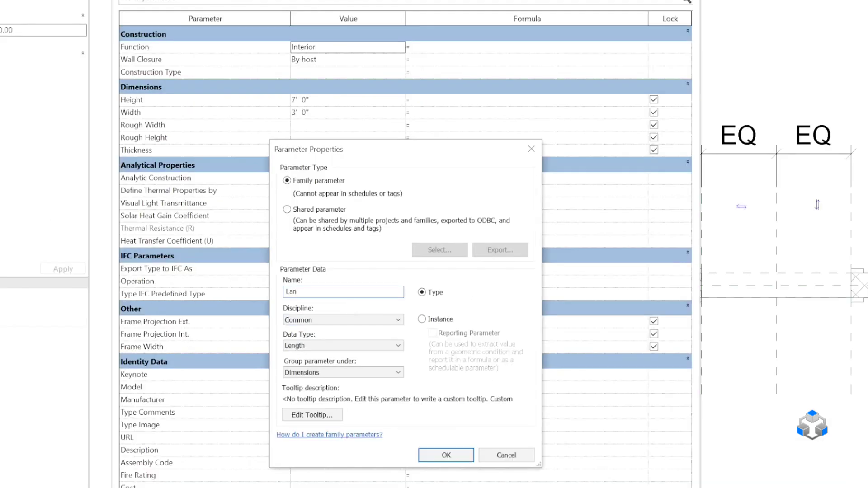
{"action": "type", "text": "guage"}
{"action": "left_click", "coordinate": [323, 346]}
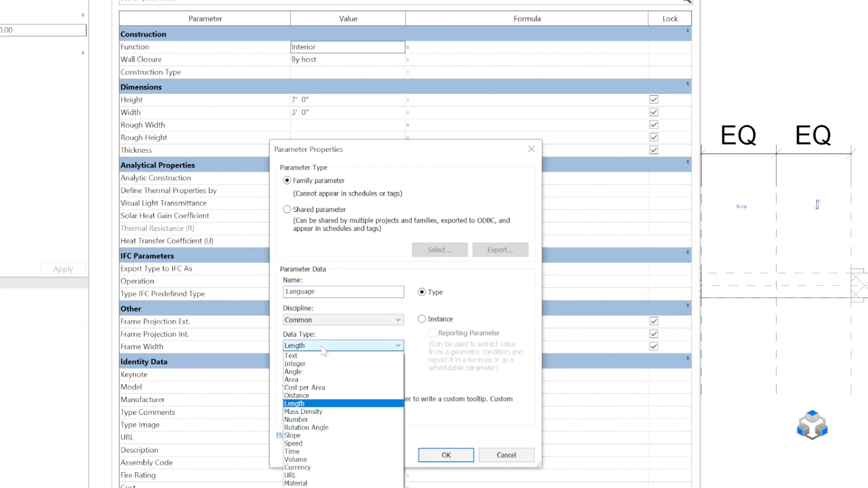
{"action": "left_click", "coordinate": [323, 355]}
{"action": "left_click", "coordinate": [327, 372]}
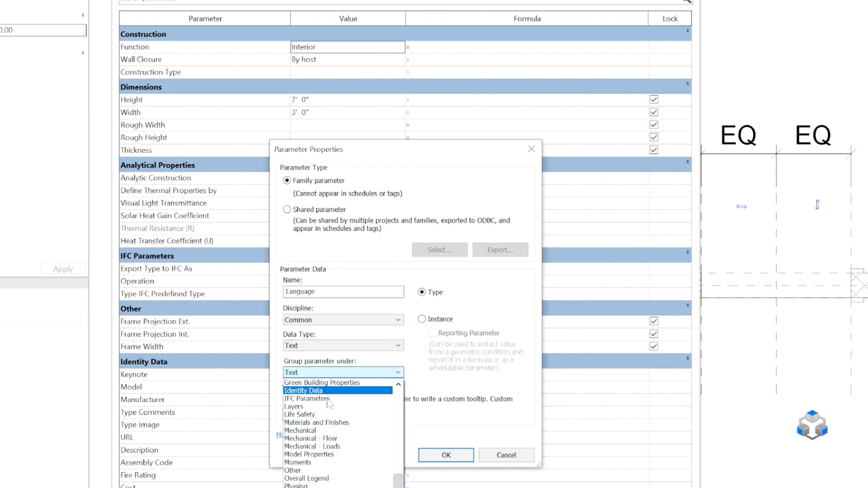
{"action": "scroll", "coordinate": [327, 402], "scroll_direction": "up", "scroll_amount": 2}
{"action": "left_click", "coordinate": [319, 414]}
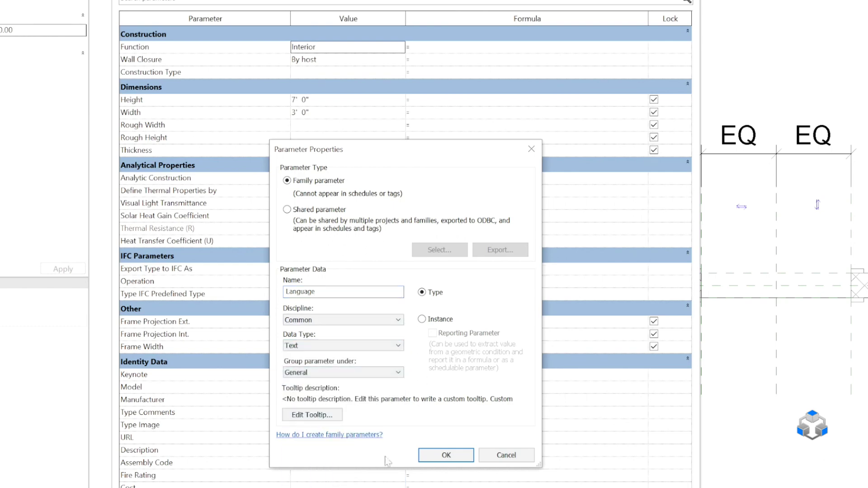
Give it the tooltip 'Enter capital language (ES, EN, FR,...)' and confirm the parameter
{"action": "left_click", "coordinate": [327, 414]}
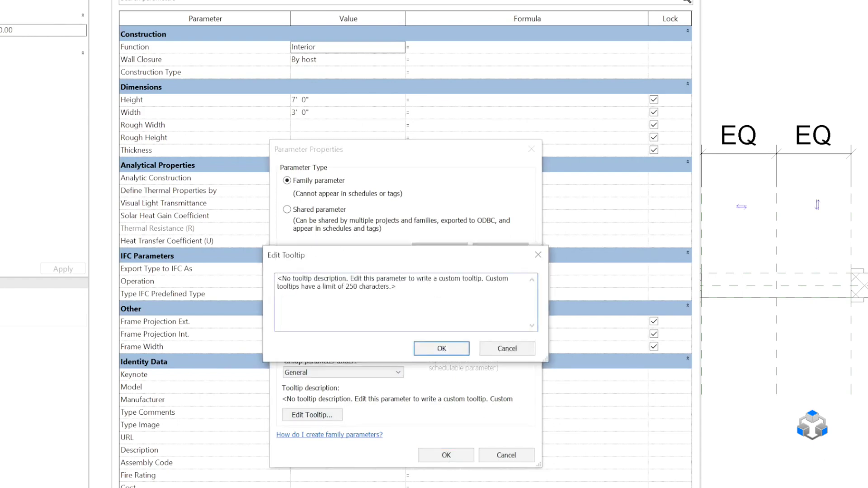
{"action": "key", "text": "ctrl+a"}
{"action": "type", "text": "Enter "}
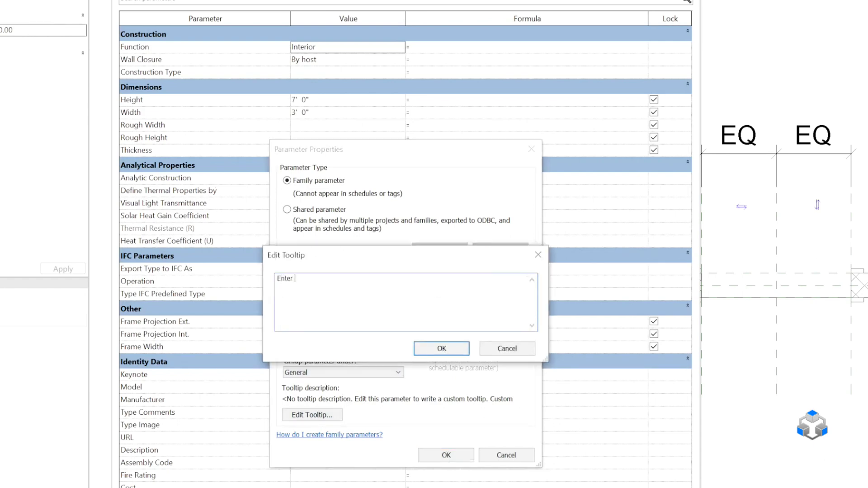
{"action": "type", "text": "capital language (ES, EN, FR"}
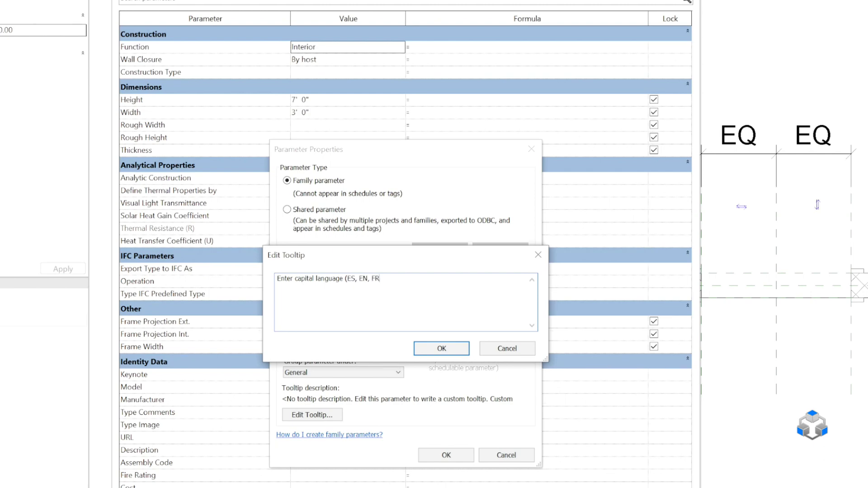
{"action": "type", "text": ",...)"}
{"action": "left_click", "coordinate": [451, 349]}
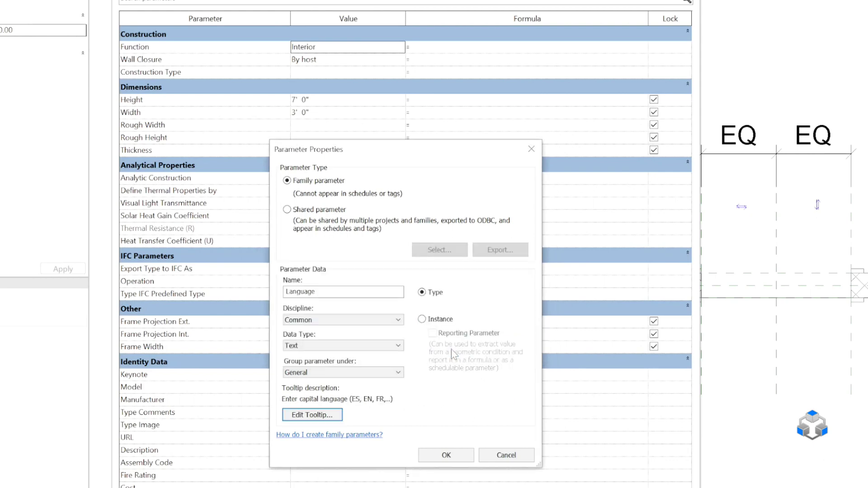
{"action": "left_click", "coordinate": [453, 460]}
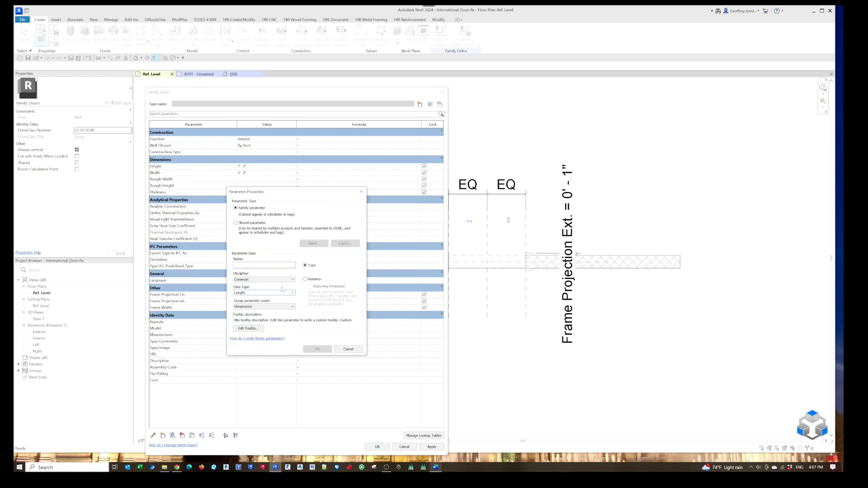
Create an LU_Languages Text parameter grouped under General
{"action": "type", "text": "LU_"}
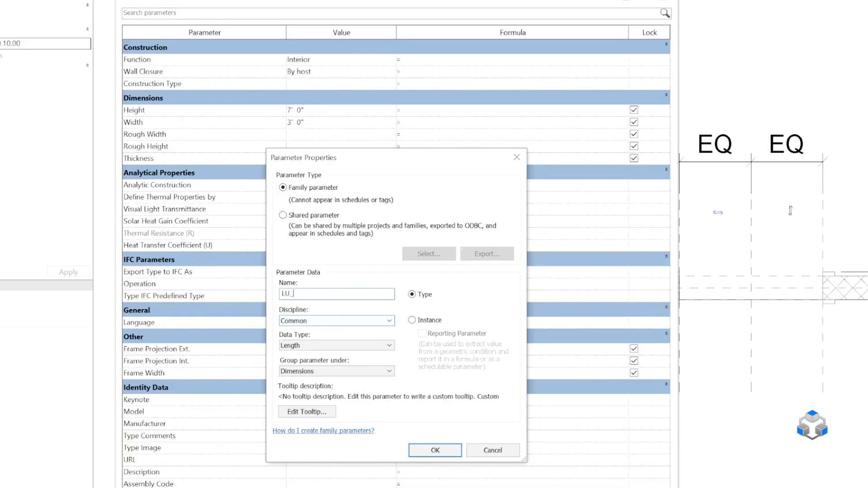
{"action": "type", "text": "Lana"}
{"action": "type", "text": "guage"}
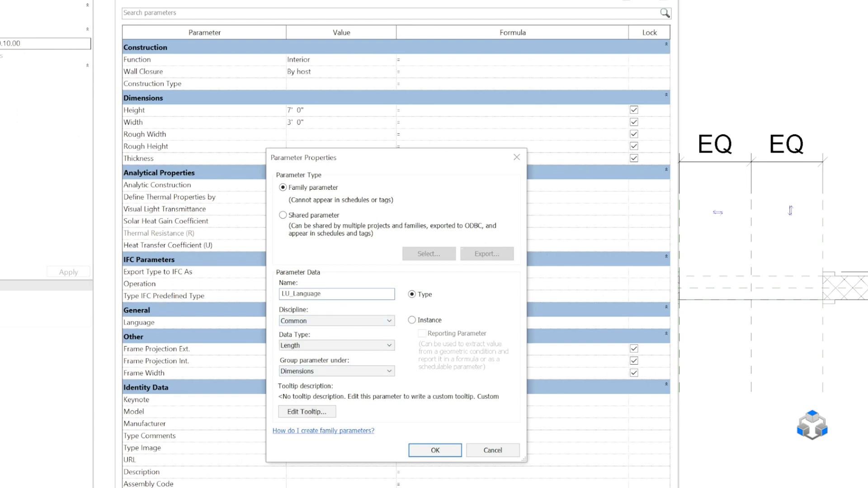
{"action": "type", "text": "s"}
{"action": "left_click", "coordinate": [327, 344]}
{"action": "left_click", "coordinate": [332, 355]}
{"action": "left_click", "coordinate": [333, 370]}
{"action": "scroll", "coordinate": [325, 406], "scroll_direction": "up", "scroll_amount": 2}
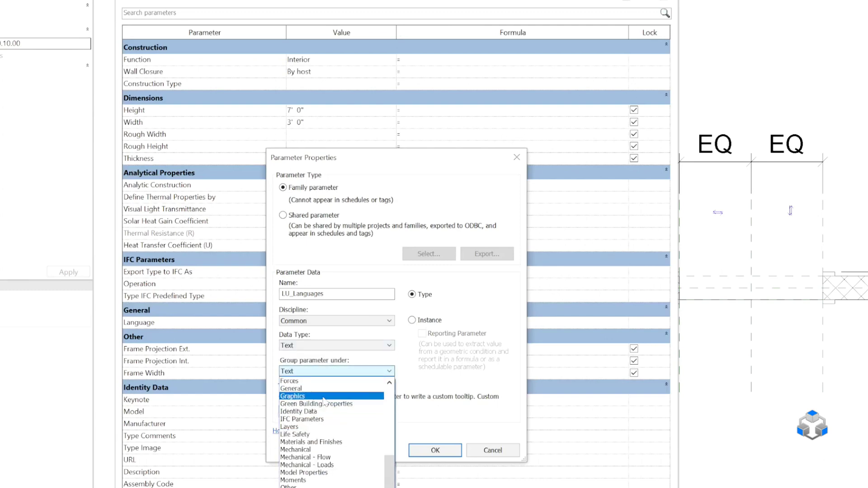
{"action": "left_click", "coordinate": [324, 388]}
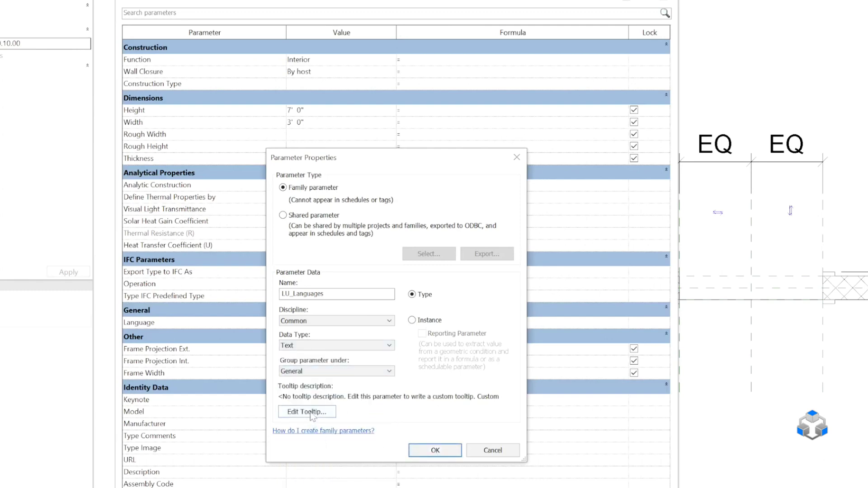
{"action": "left_click", "coordinate": [443, 450]}
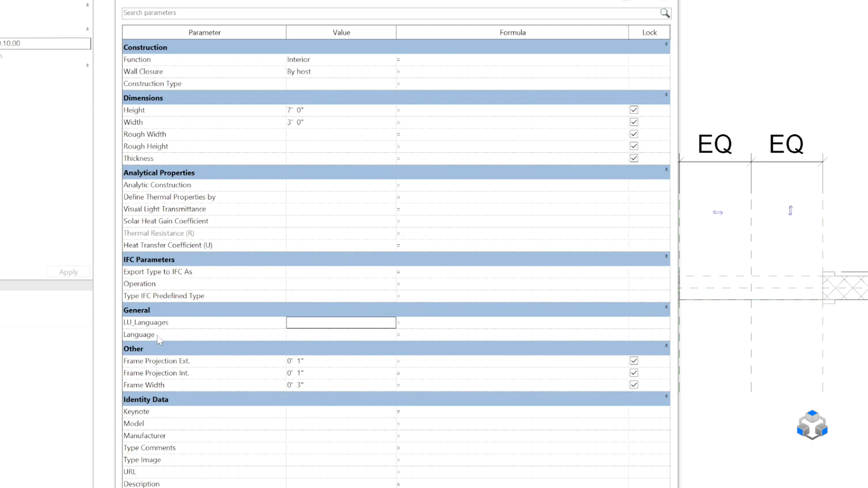
Set Language to EN, give LU_Languages the formula "Languages_Door", then open a blank Notepad document
{"action": "left_click", "coordinate": [313, 335]}
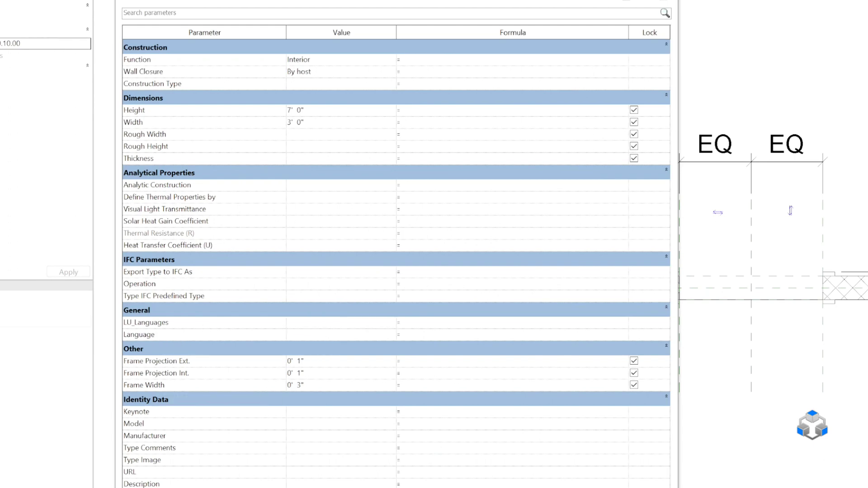
{"action": "type", "text": "EN"}
{"action": "left_click", "coordinate": [318, 323]}
{"action": "type", "text": "\"Languages_Door\""}
{"action": "key", "text": "Return"}
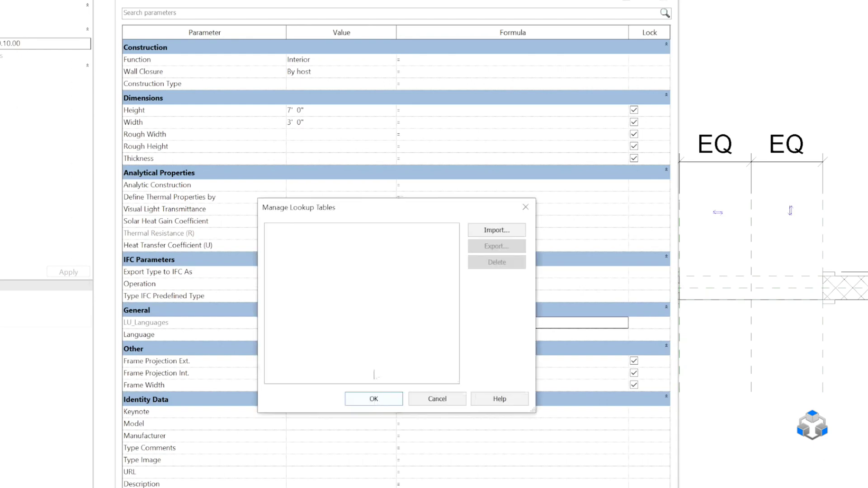
{"action": "left_click", "coordinate": [440, 400]}
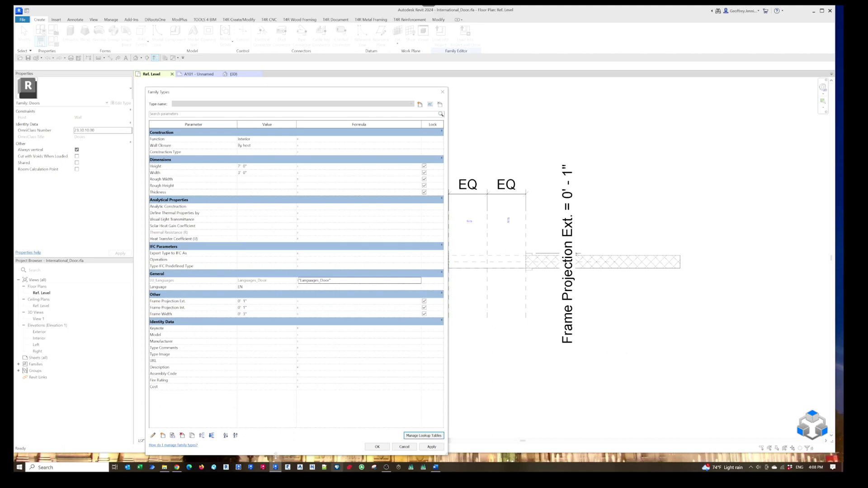
{"action": "left_click", "coordinate": [386, 467]}
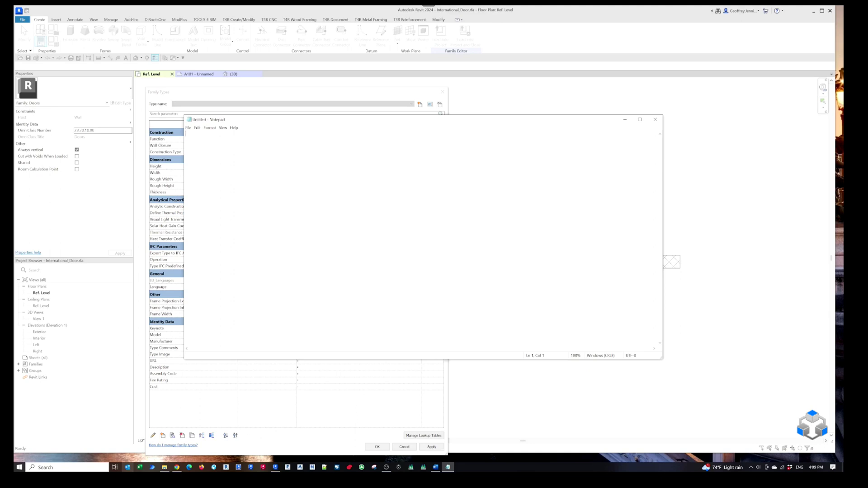
Type the header start ',Language##OTHER##,Comments##OTHER##,Description', fixing typos
{"action": "type", "text": ","}
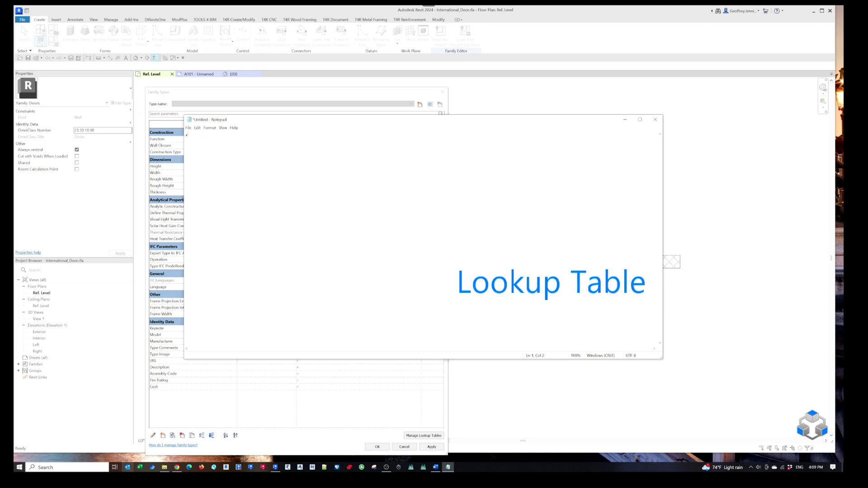
{"action": "type", "text": "Lan"}
{"action": "type", "text": "guage#"}
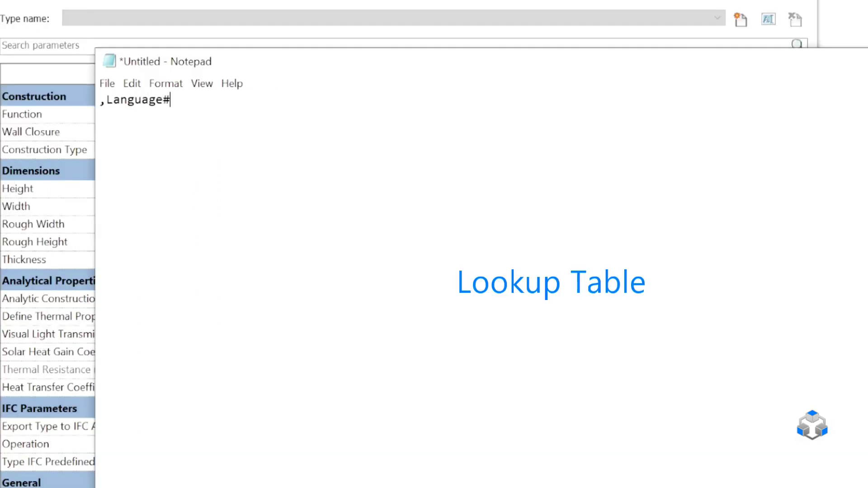
{"action": "type", "text": "#OTHER##,"}
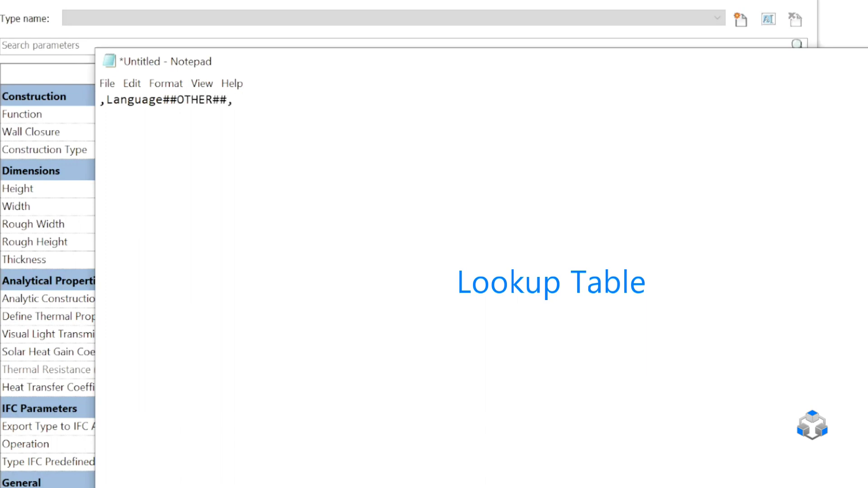
{"action": "type", "text": "Comments##OTER"}
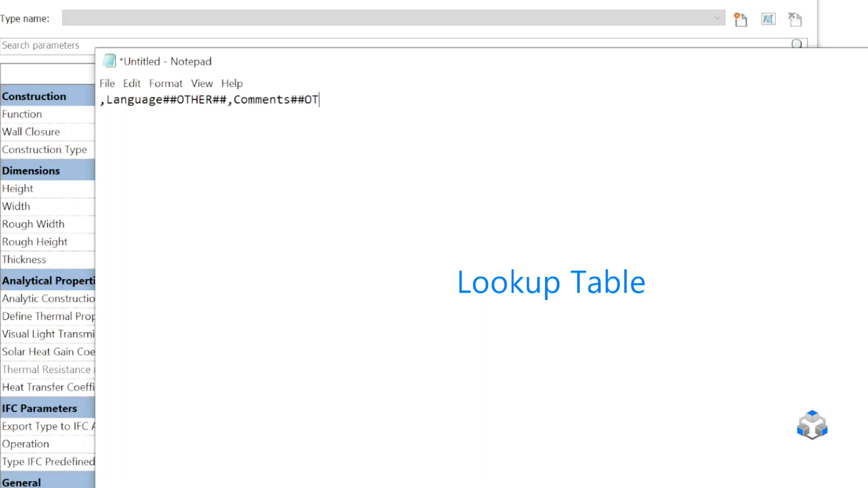
{"action": "key", "text": "BackSpace"}
{"action": "key", "text": "BackSpace"}
{"action": "type", "text": "HER##,Descrio"}
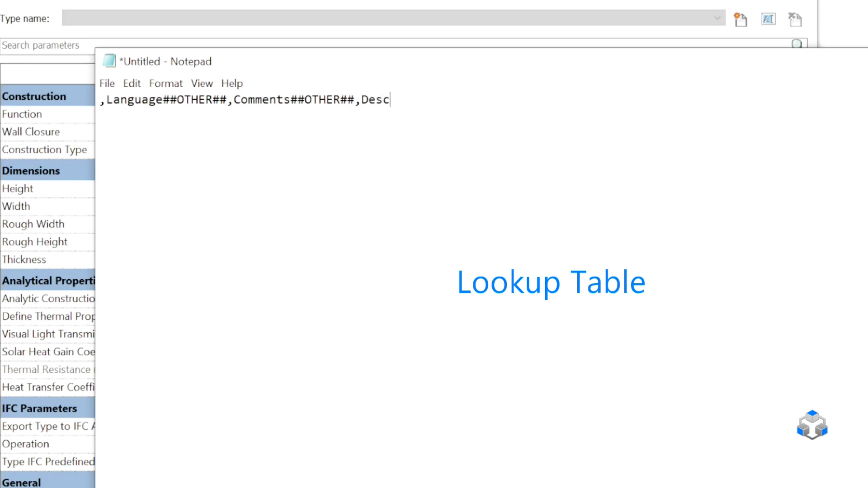
{"action": "key", "text": "BackSpace"}
{"action": "key", "text": "BackSpace"}
{"action": "type", "text": "p"}
{"action": "key", "text": "BackSpace"}
{"action": "type", "text": "iption"}
Add ##OTHER## to Description and a Manufacturer##OTHER## column, and rename Comments to Type Comments
{"action": "key", "text": "Left"}
{"action": "key", "text": "Left"}
{"action": "key", "text": "Left"}
{"action": "key", "text": "Left"}
{"action": "key", "text": "Left"}
{"action": "key", "text": "Left"}
{"action": "key", "text": "Left"}
{"action": "key", "text": "Left"}
{"action": "key", "text": "Left"}
{"action": "key", "text": "Left"}
{"action": "key", "text": "Left"}
{"action": "key", "text": "Left"}
{"action": "key", "text": "shift+Left"}
{"action": "key", "text": "shift+Left"}
{"action": "key", "text": "shift+Left"}
{"action": "key", "text": "shift+Left"}
{"action": "key", "text": "shift+Left"}
{"action": "key", "text": "shift+Left"}
{"action": "key", "text": "shift+Left"}
{"action": "key", "text": "shift+Left"}
{"action": "key", "text": "shift+Left"}
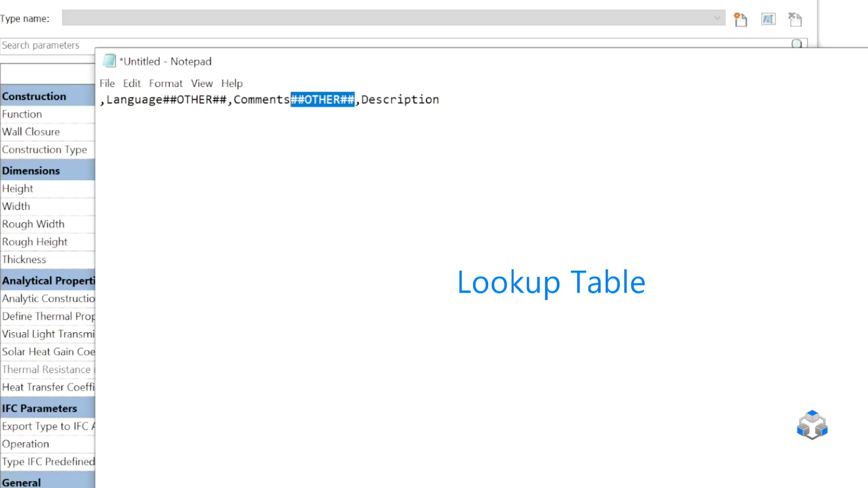
{"action": "key", "text": "ctrl+c"}
{"action": "key", "text": "End"}
{"action": "key", "text": "ctrl+v"}
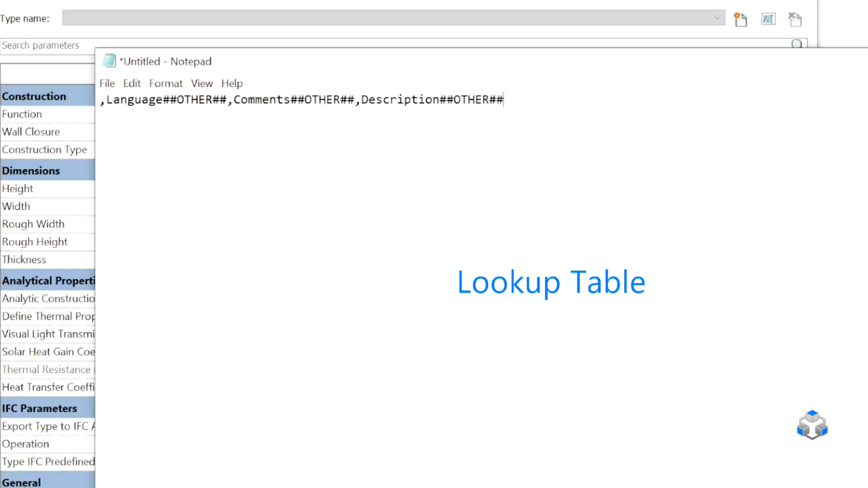
{"action": "type", "text": ",Manufacturer"}
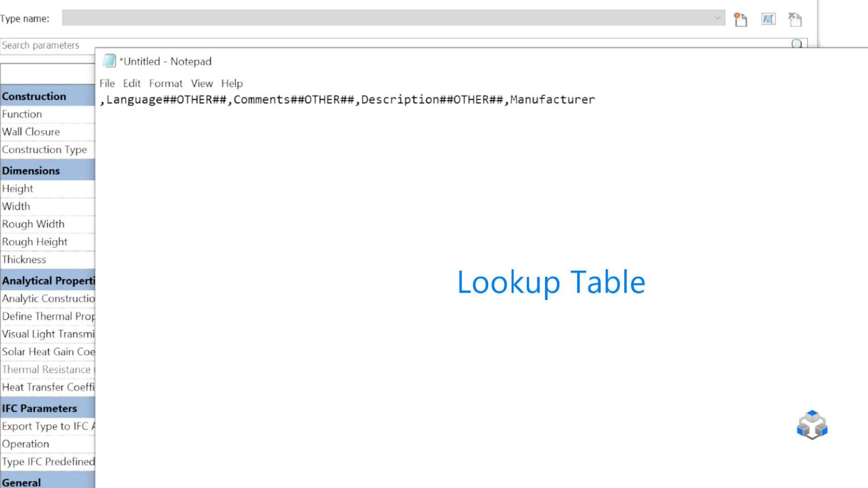
{"action": "key", "text": "ctrl+v"}
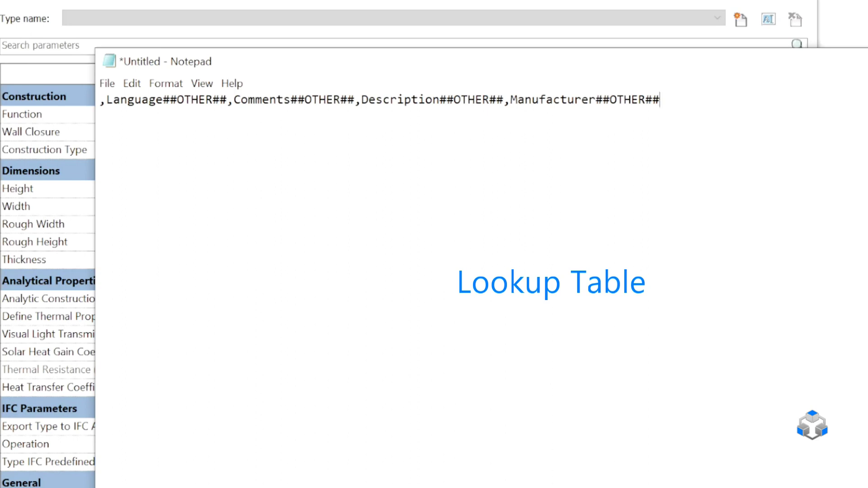
{"action": "left_click", "coordinate": [234, 99]}
{"action": "type", "text": "Type"}
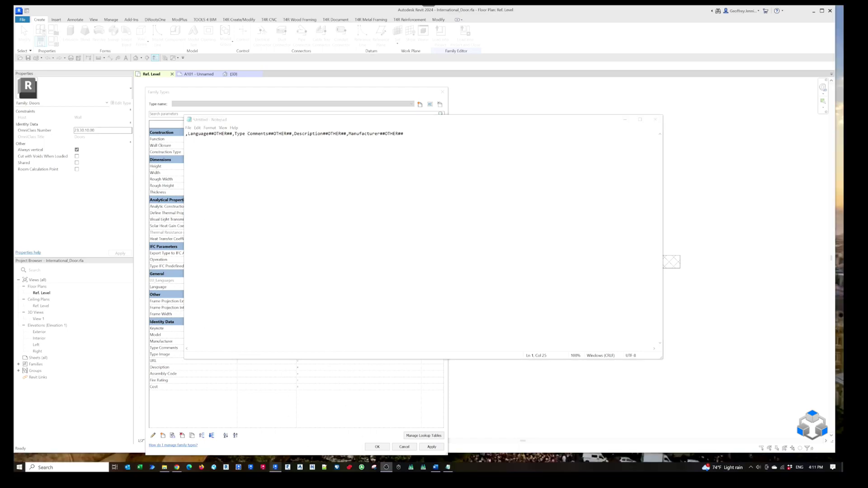
Send ChatGPT the prompt to translate the door texts into 13 languages and copy the resulting list
{"action": "left_click", "coordinate": [177, 467]}
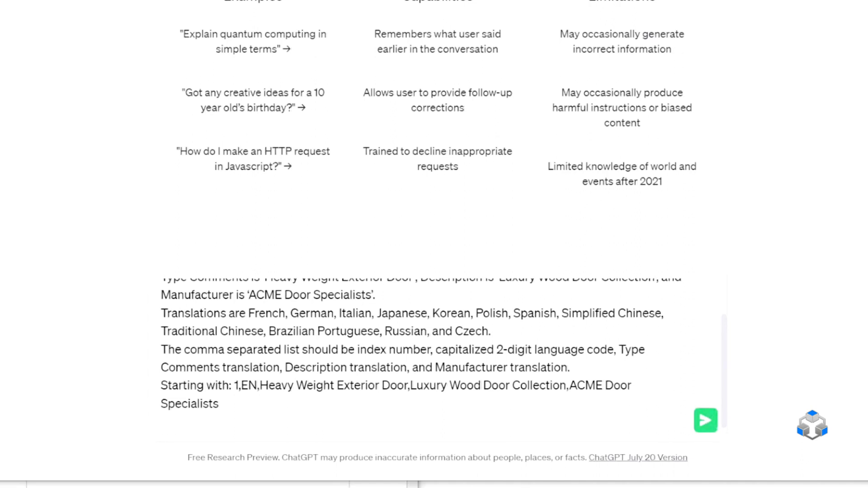
{"action": "scroll", "coordinate": [698, 408], "scroll_direction": "up", "scroll_amount": 1}
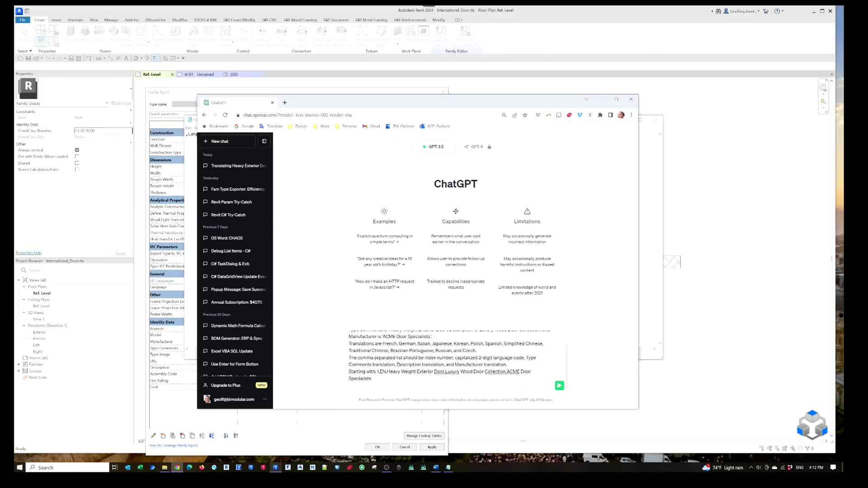
{"action": "left_click", "coordinate": [559, 387]}
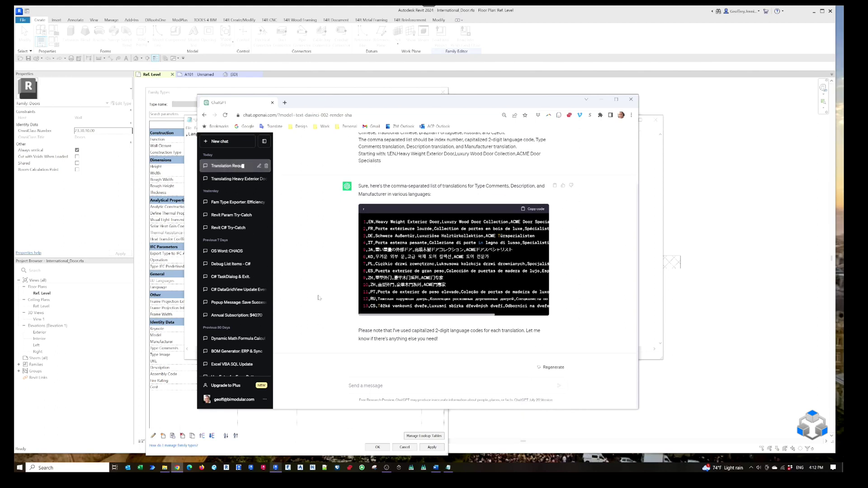
{"action": "left_click", "coordinate": [540, 209]}
Paste the translated rows under the header and name the file Languages_Door.csv in Save As
{"action": "key", "text": "alt+Tab"}
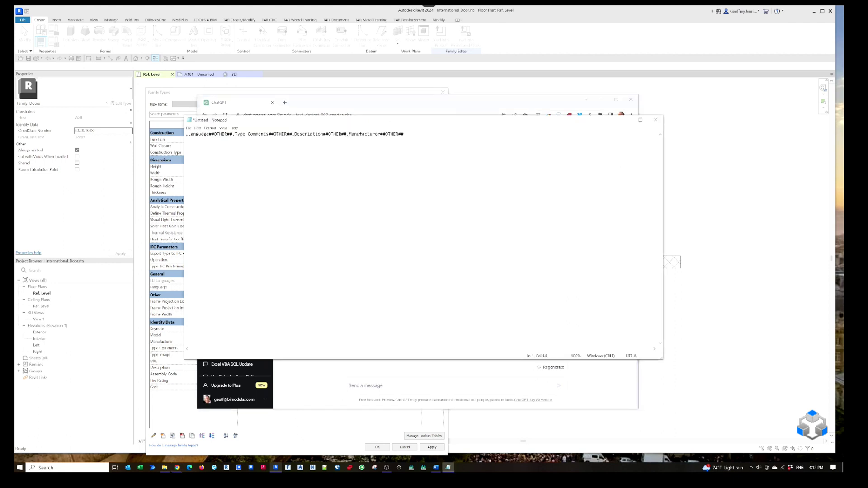
{"action": "key", "text": "ctrl+v"}
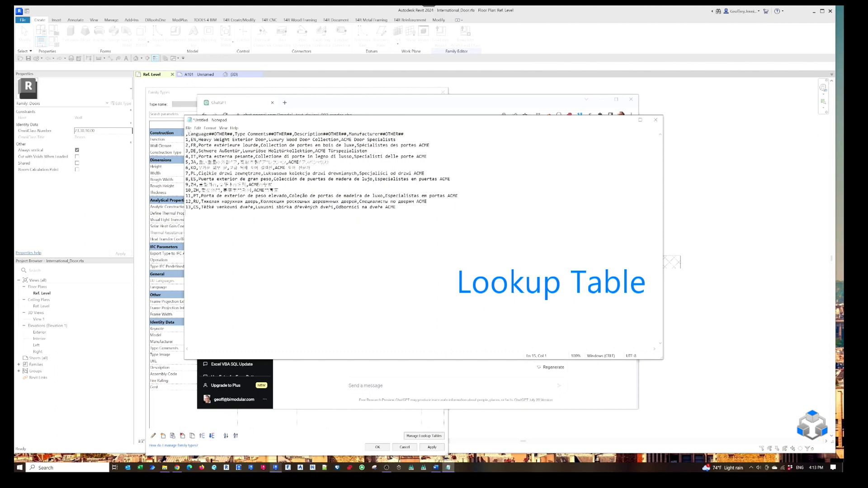
{"action": "left_click", "coordinate": [189, 128]}
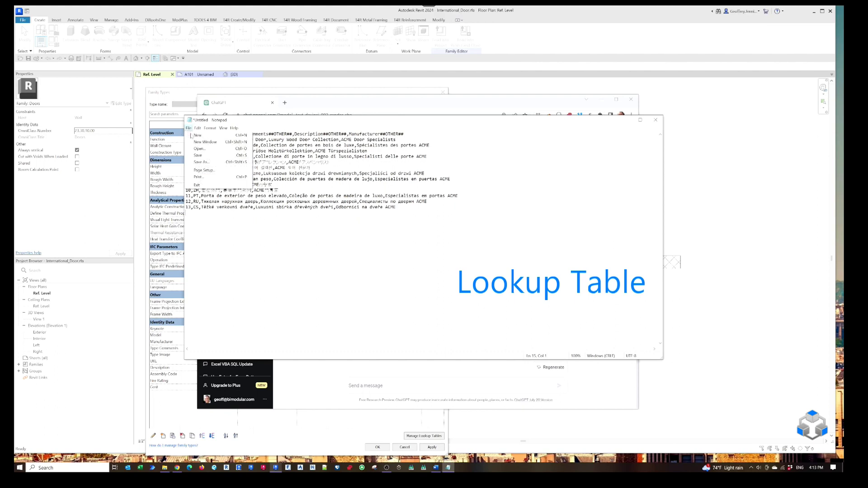
{"action": "left_click", "coordinate": [202, 162]}
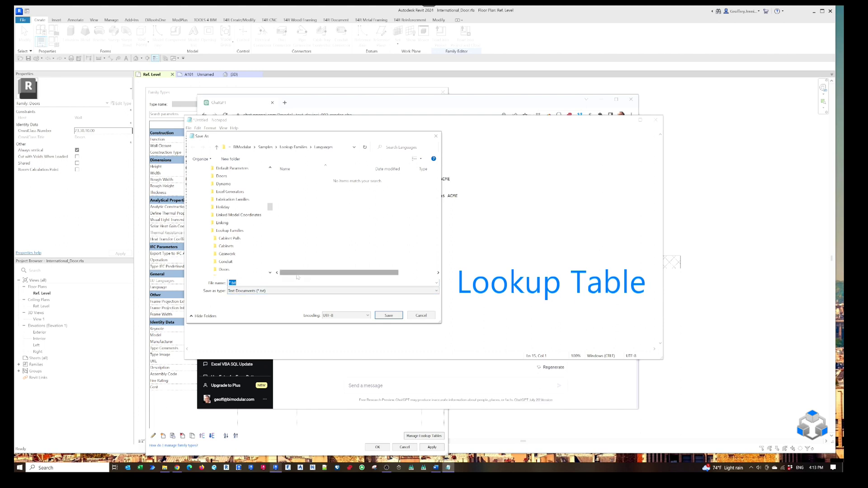
{"action": "type", "text": "lang"}
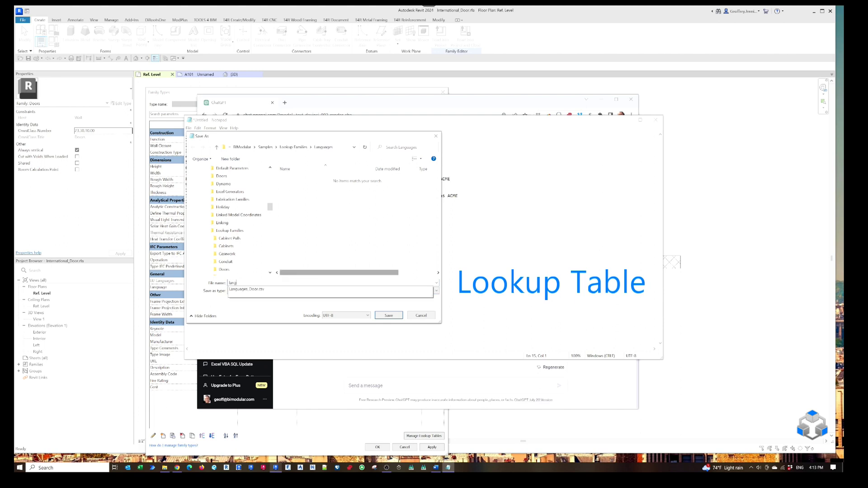
{"action": "type", "text": "uag"}
{"action": "key", "text": "BackSpace"}
{"action": "key", "text": "BackSpace"}
{"action": "key", "text": "BackSpace"}
{"action": "key", "text": "BackSpace"}
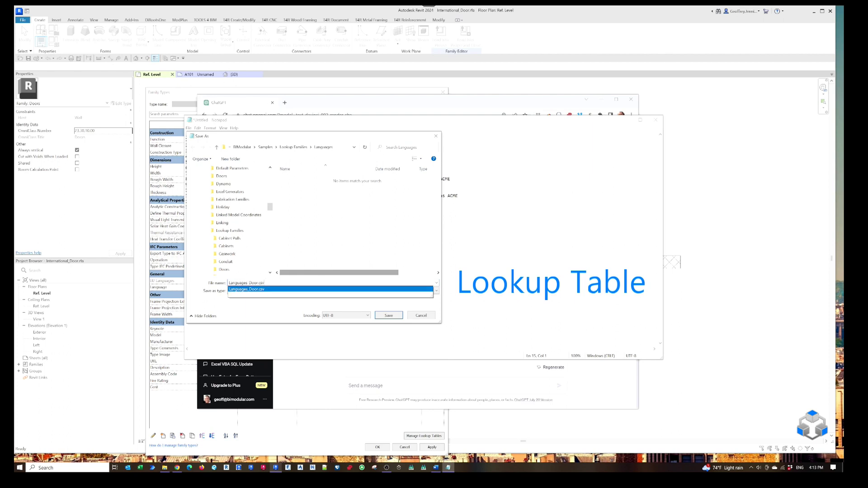
{"action": "left_click", "coordinate": [280, 289]}
Save over the existing Languages_Door.csv using UTF-16 LE encoding
{"action": "left_click", "coordinate": [286, 292]}
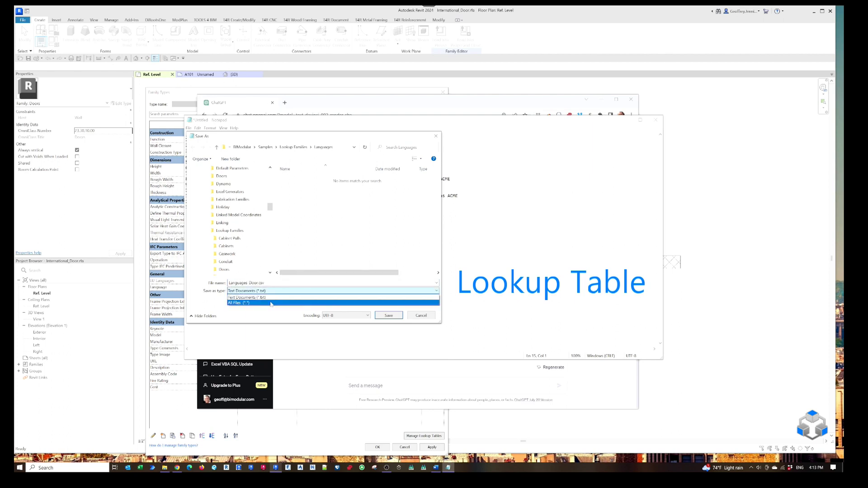
{"action": "left_click", "coordinate": [237, 302]}
{"action": "left_click", "coordinate": [314, 194]}
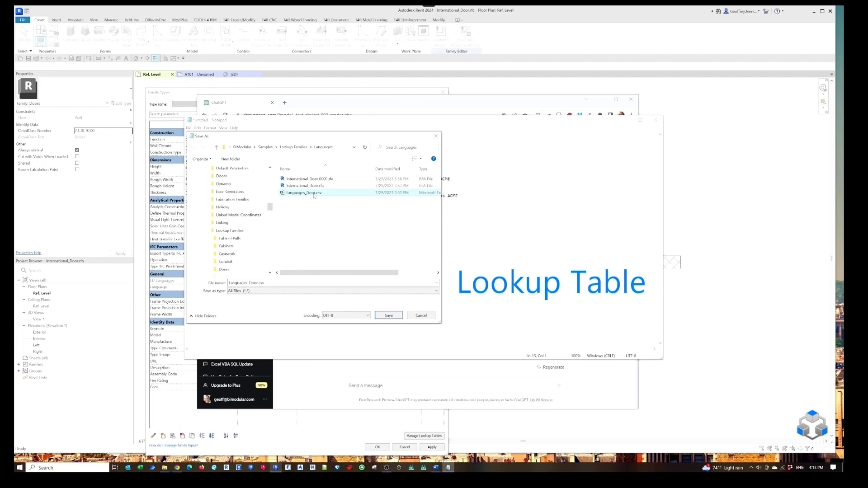
{"action": "left_click", "coordinate": [362, 315]}
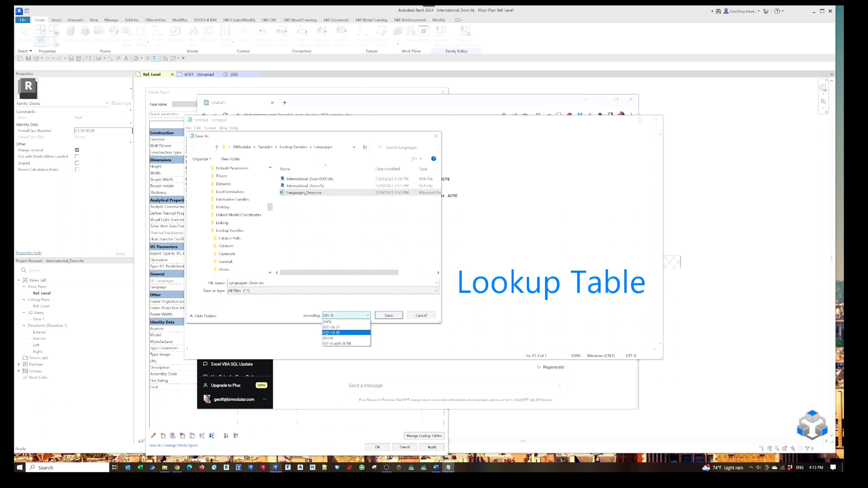
{"action": "left_click", "coordinate": [335, 327]}
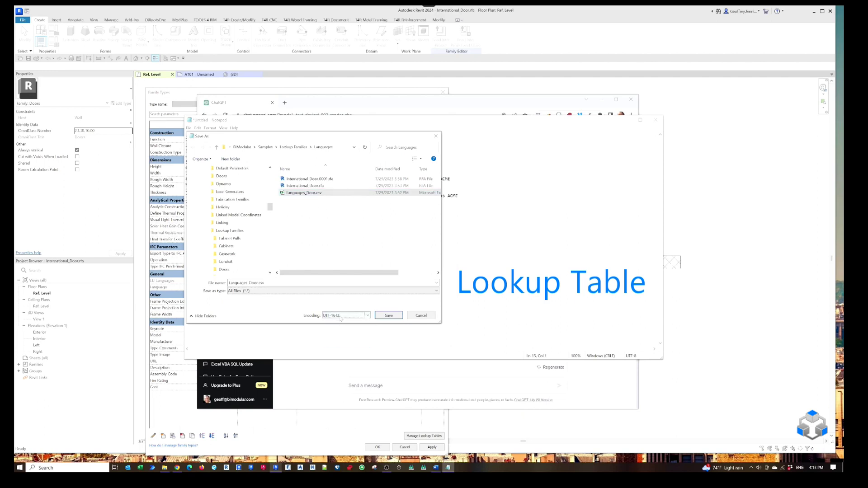
{"action": "left_click", "coordinate": [391, 316]}
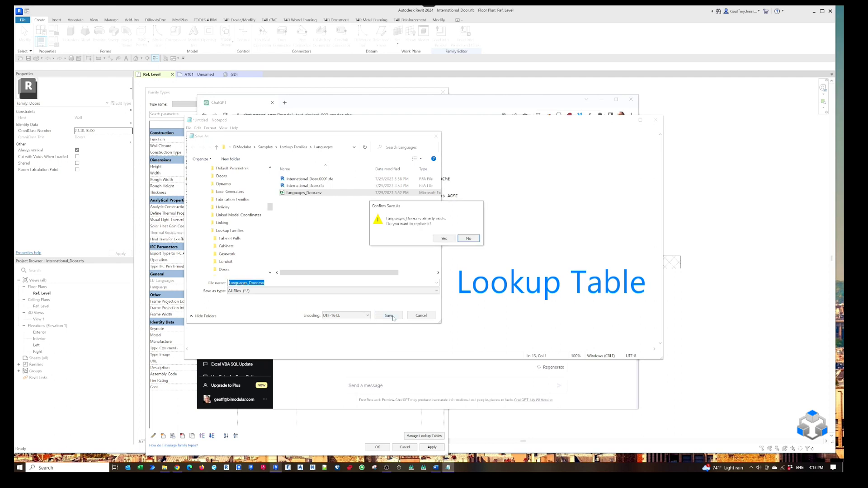
{"action": "left_click", "coordinate": [444, 238]}
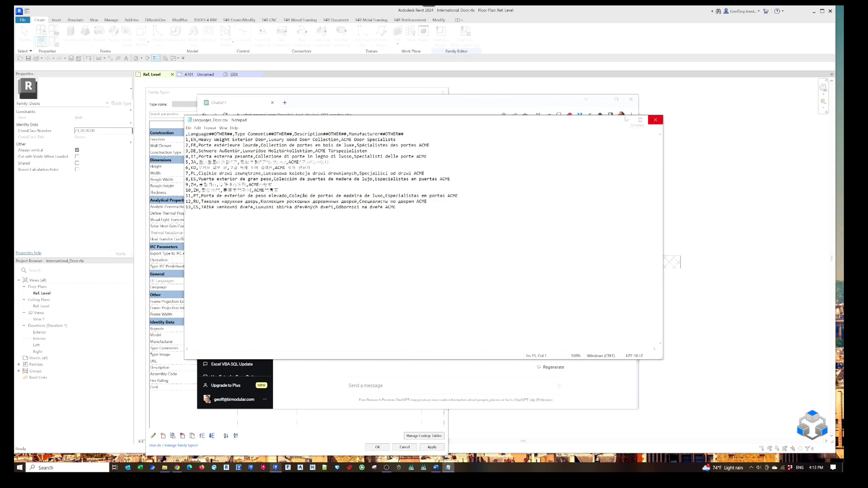
Close Notepad and import Languages_Door.csv through Manage Lookup Tables in Revit
{"action": "left_click", "coordinate": [656, 120]}
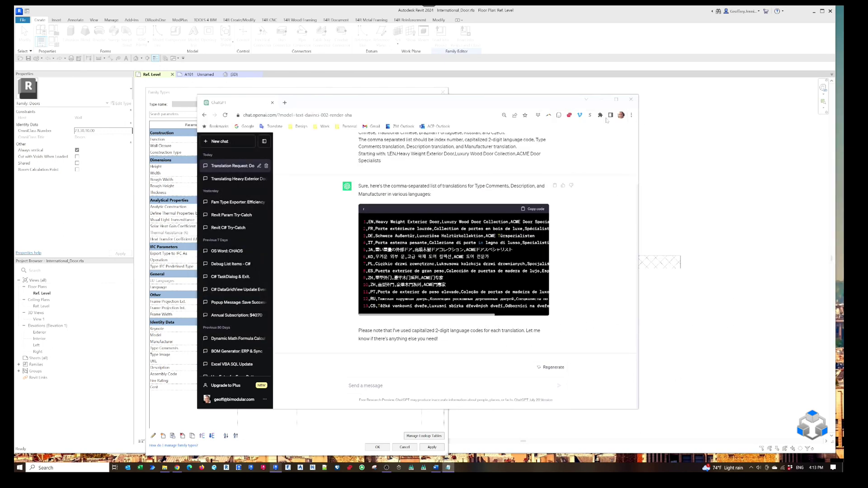
{"action": "key", "text": "alt+Tab"}
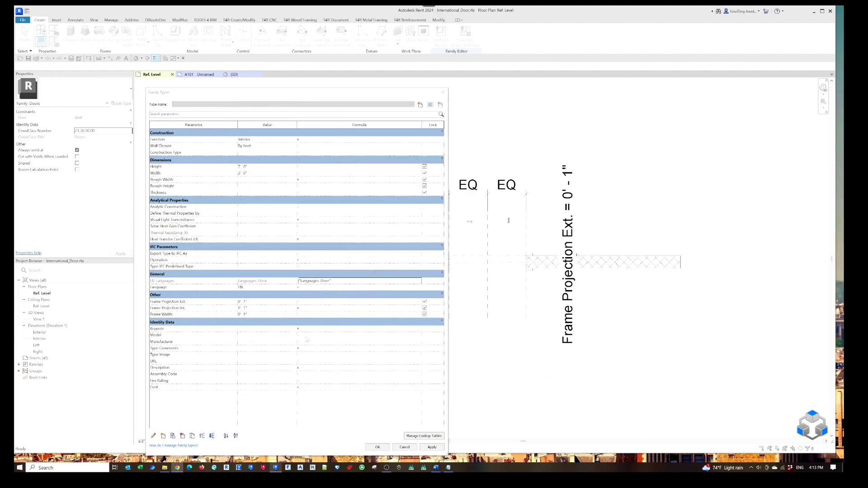
{"action": "left_click", "coordinate": [424, 435]}
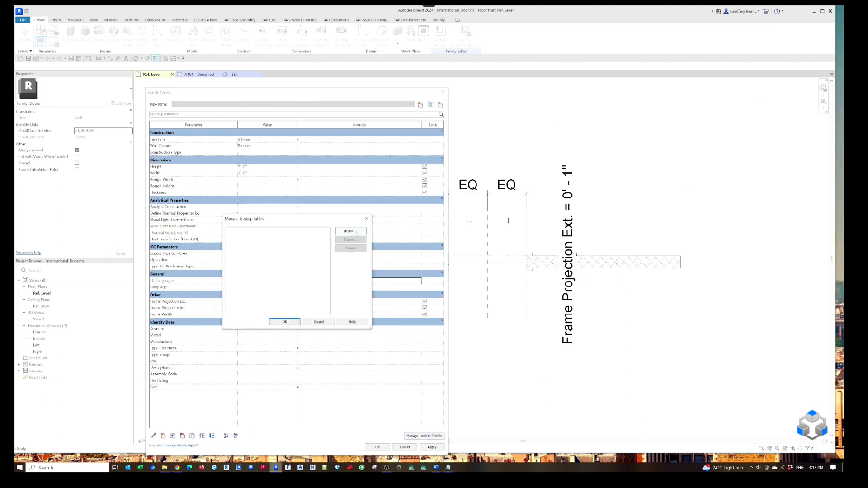
{"action": "left_click", "coordinate": [351, 231]}
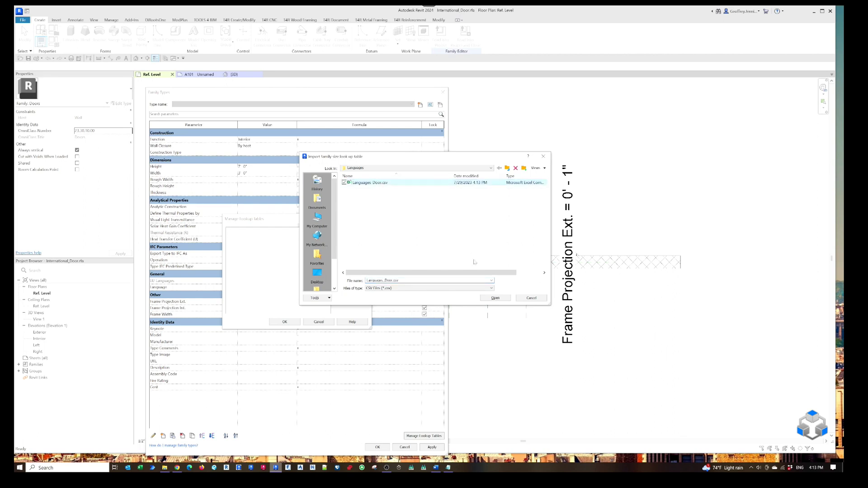
{"action": "left_click", "coordinate": [497, 298]}
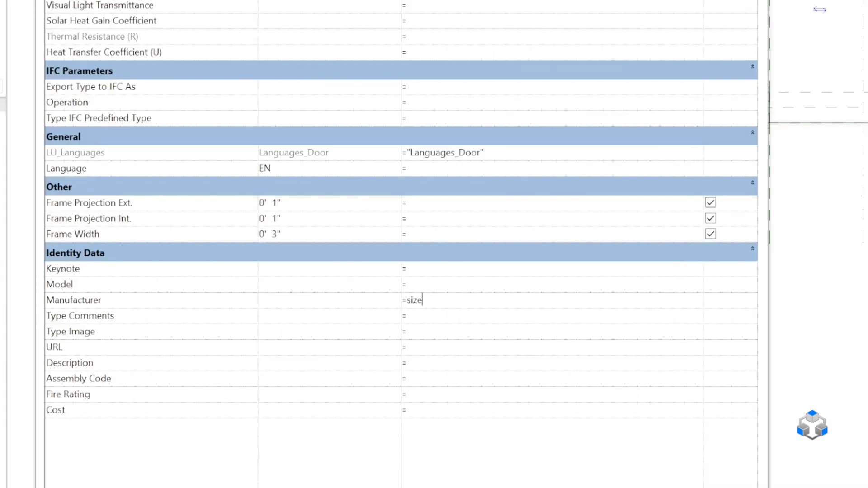
Enter size_lookup(LU_Languages, "Manufacturer", "n/a", Language) as the Manufacturer formula
{"action": "type", "text": "up(LU_Languages"}
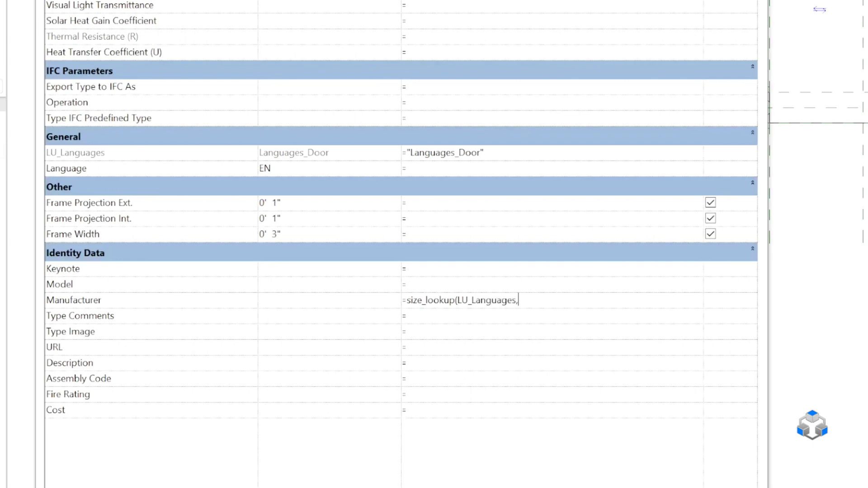
{"action": "type", "text": ",\"Manufactuer"}
{"action": "key", "text": "BackSpace"}
{"action": "key", "text": "BackSpace"}
{"action": "type", "text": "rer\",\"n/a\","}
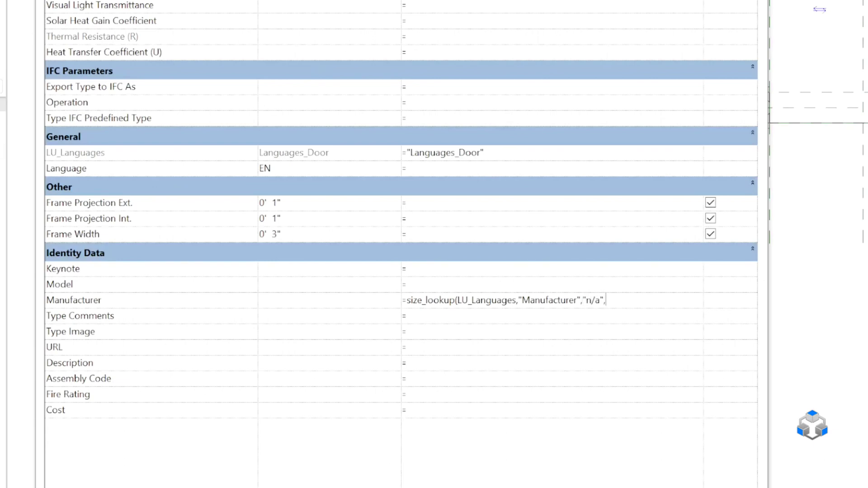
{"action": "type", "text": "Languages)"}
{"action": "key", "text": "Left"}
{"action": "key", "text": "BackSpace"}
{"action": "key", "text": "BackSpace"}
{"action": "key", "text": "BackSpace"}
{"action": "type", "text": "ge"}
{"action": "key", "text": "Return"}
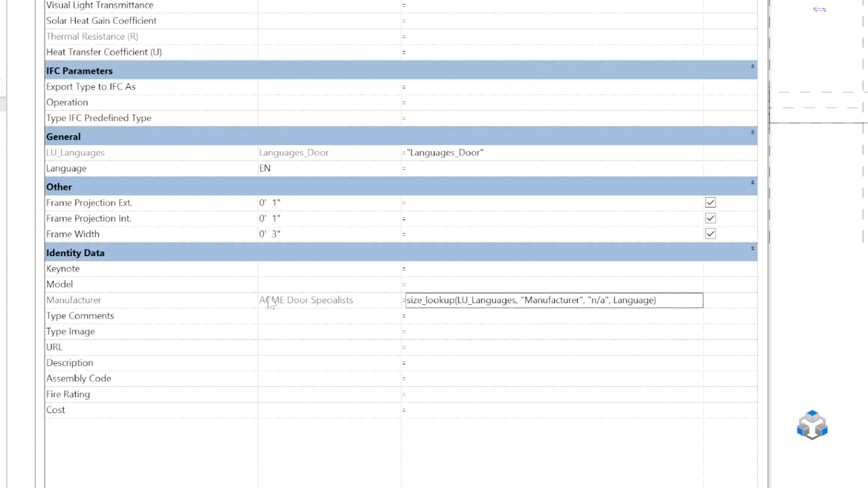
Try the Language values FR and then ZH in the family types
{"action": "left_click", "coordinate": [281, 169]}
{"action": "type", "text": "f"}
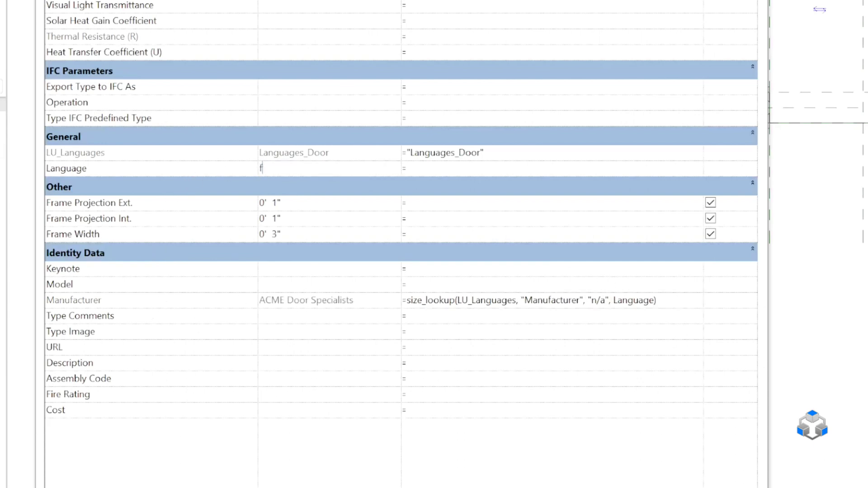
{"action": "key", "text": "BackSpace"}
{"action": "type", "text": "FR"}
{"action": "key", "text": "Tab"}
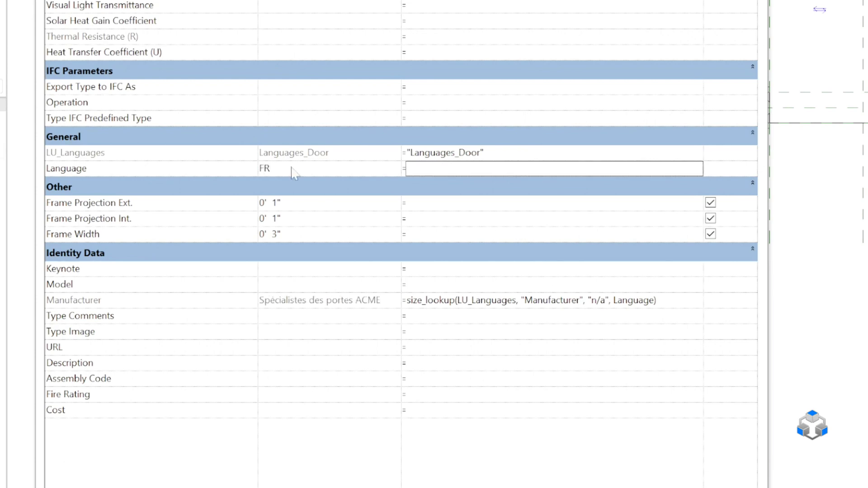
{"action": "left_click", "coordinate": [290, 170]}
{"action": "type", "text": "ZH"}
{"action": "key", "text": "Tab"}
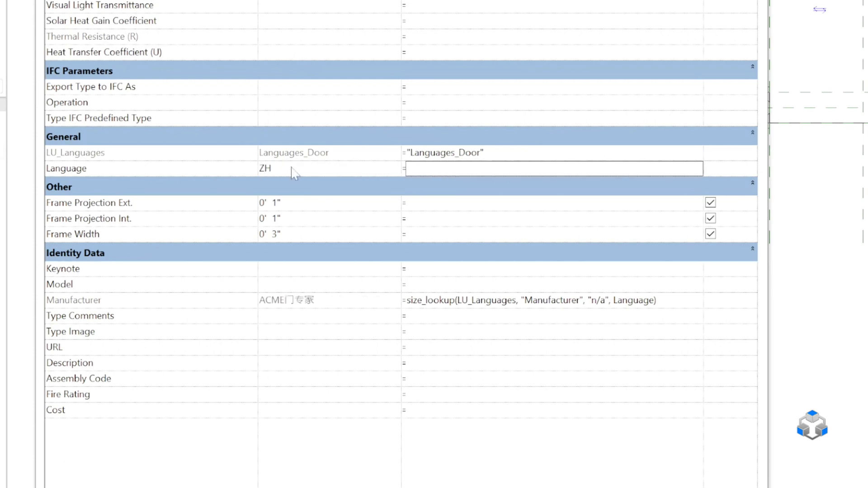
Set Language to RU, then ES, so Manufacturer reads Especialistas en puertas ACME
{"action": "left_click", "coordinate": [293, 172]}
{"action": "type", "text": "RU"}
{"action": "key", "text": "Tab"}
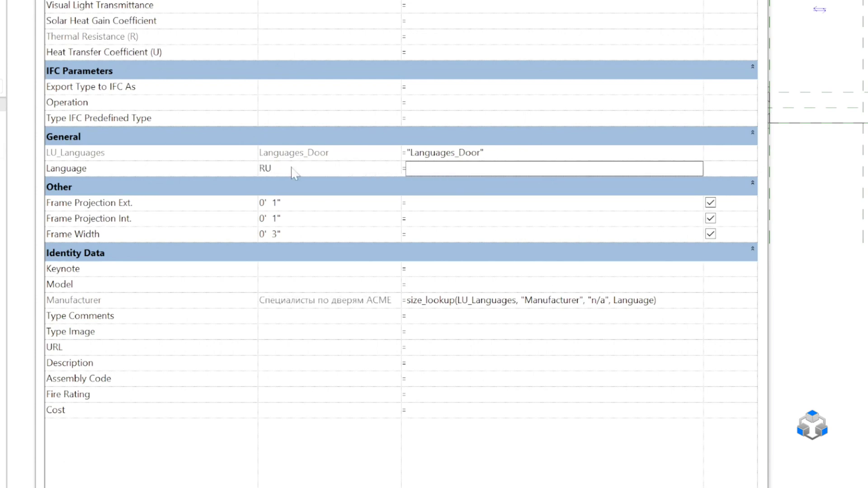
{"action": "left_click", "coordinate": [293, 172]}
{"action": "type", "text": "ES"}
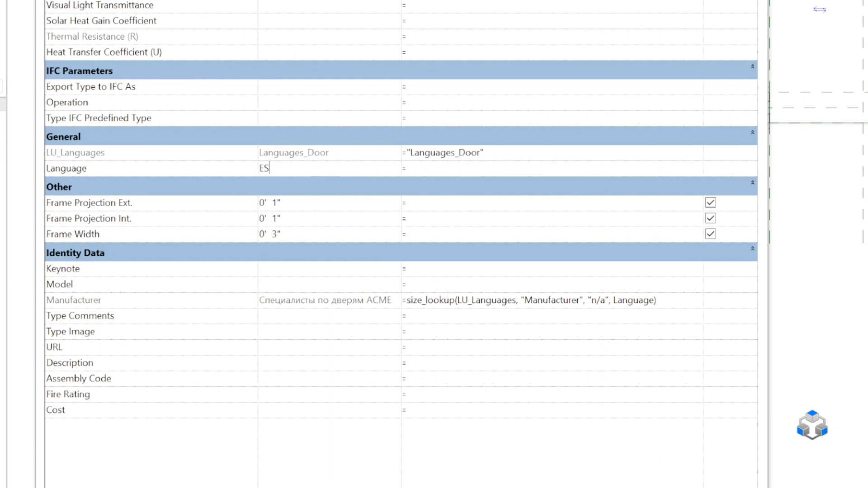
{"action": "key", "text": "Tab"}
Copy the Manufacturer lookup formula into Type Comments
{"action": "left_click", "coordinate": [678, 301]}
{"action": "key", "text": "ctrl+c"}
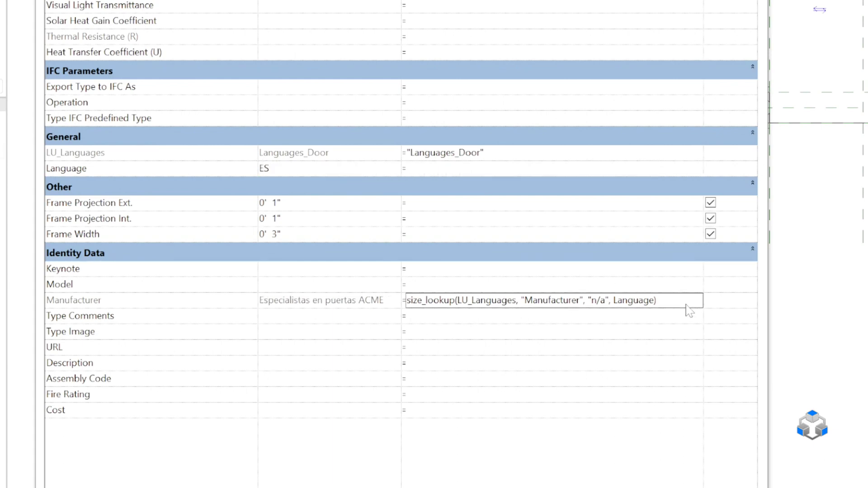
{"action": "left_click", "coordinate": [437, 316]}
{"action": "key", "text": "ctrl+v"}
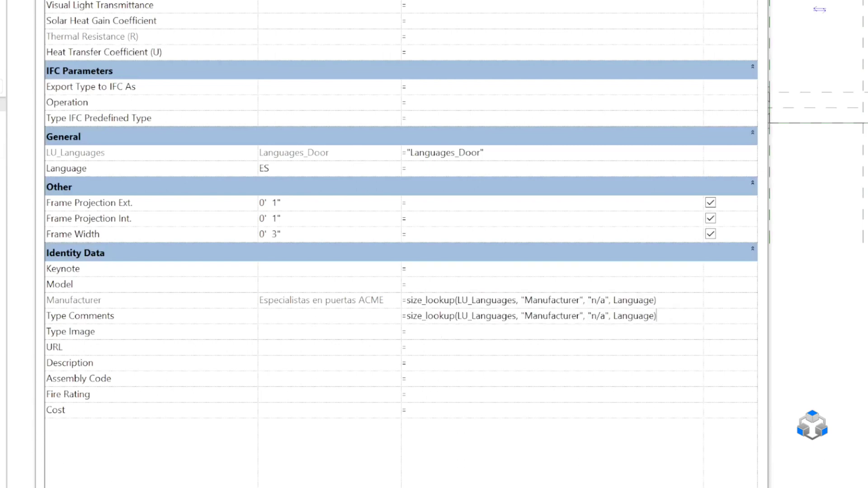
Change the pasted formula's column to Type Comments, giving Puerta exterior de gran peso
{"action": "key", "text": "shift+Left"}
{"action": "key", "text": "shift+Left"}
{"action": "key", "text": "shift+Left"}
{"action": "key", "text": "shift+Left"}
{"action": "key", "text": "shift+Left"}
{"action": "key", "text": "shift+Left"}
{"action": "key", "text": "shift+Left"}
{"action": "key", "text": "shift+Left"}
{"action": "key", "text": "shift+Left"}
{"action": "key", "text": "shift+Left"}
{"action": "key", "text": "shift+Left"}
{"action": "key", "text": "shift+Left"}
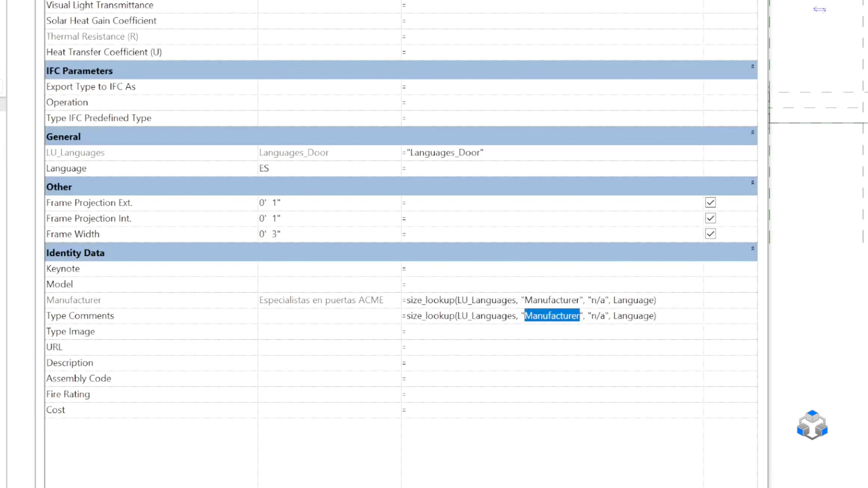
{"action": "type", "text": "Type Comments"}
{"action": "key", "text": "Return"}
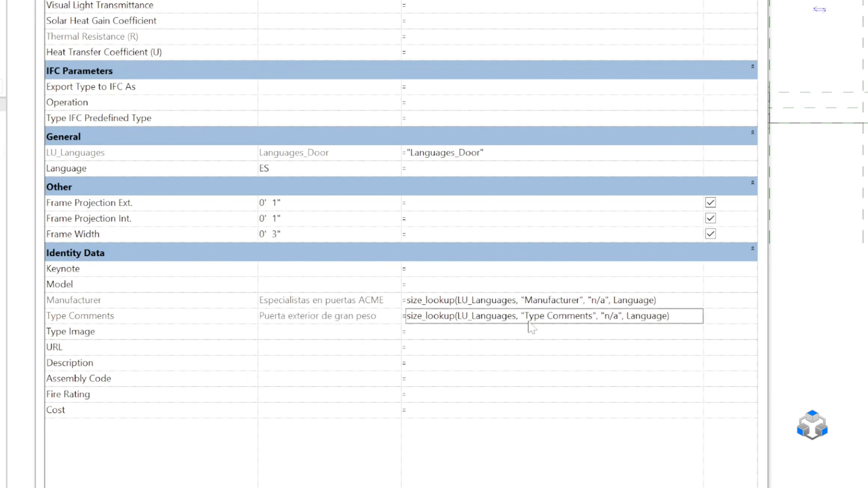
Give Description the lookup formula with column Description, showing Colección de puertas de madera
{"action": "left_click", "coordinate": [441, 363]}
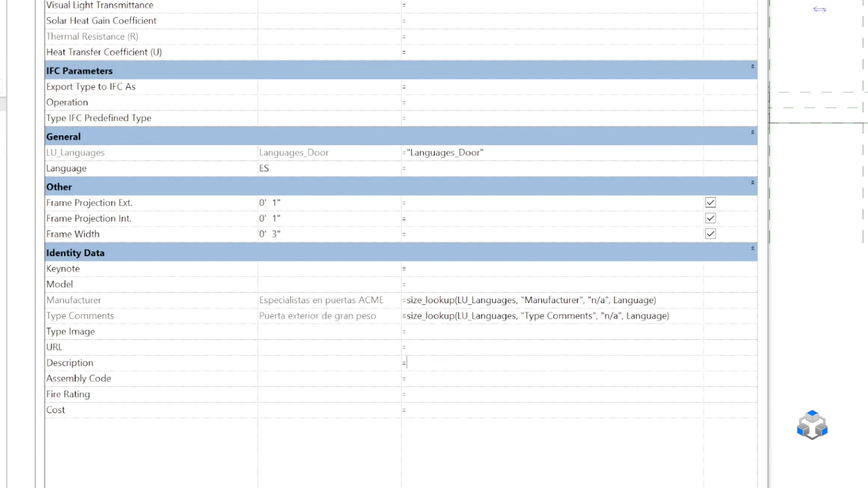
{"action": "key", "text": "ctrl+v"}
{"action": "left_click", "coordinate": [576, 362]}
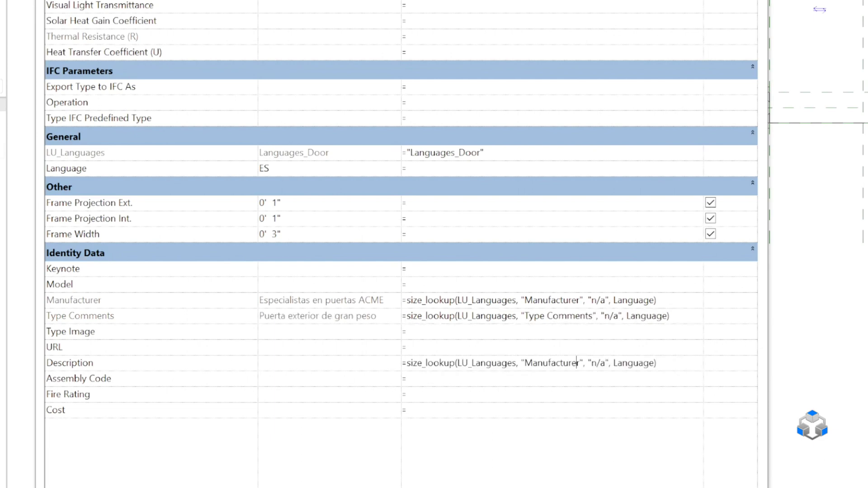
{"action": "left_click_drag", "start_coordinate": [580, 363], "coordinate": [525, 363]}
{"action": "type", "text": "M"}
{"action": "key", "text": "BackSpace"}
{"action": "type", "text": "D"}
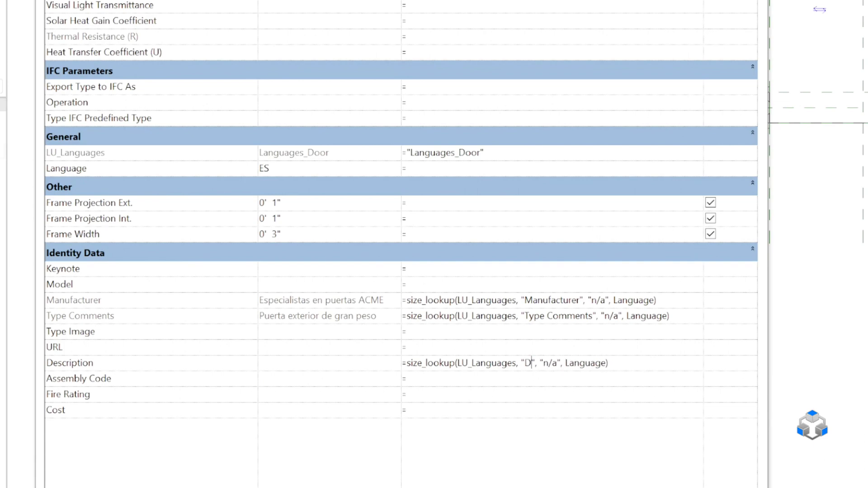
{"action": "type", "text": "escription"}
{"action": "key", "text": "Return"}
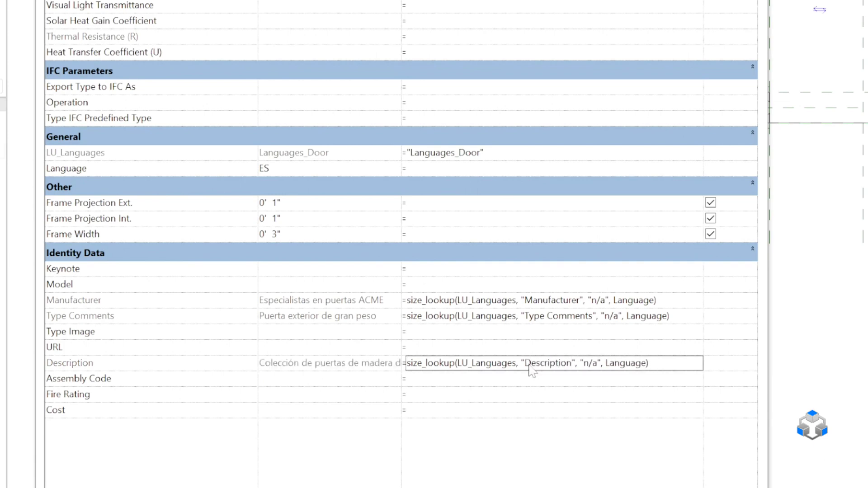
Cycle the Language value through FR, JA and CS, ending on PL for Polish texts
{"action": "left_click", "coordinate": [299, 170]}
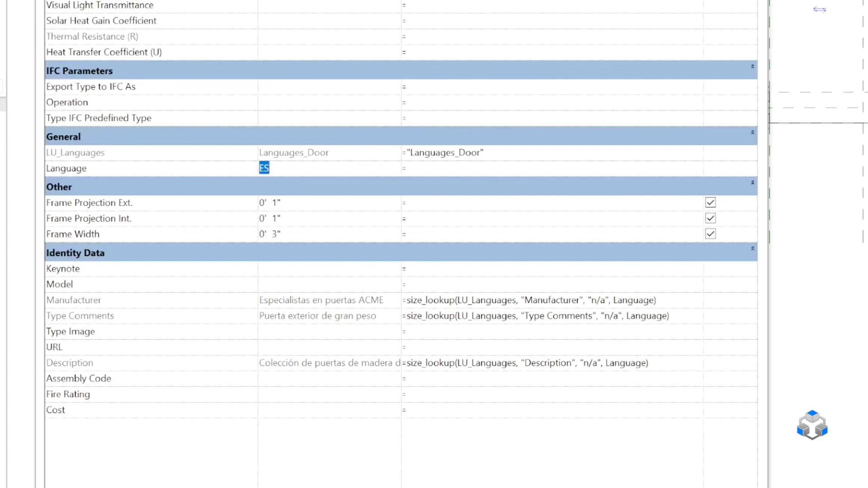
{"action": "type", "text": "FR"}
{"action": "key", "text": "Tab"}
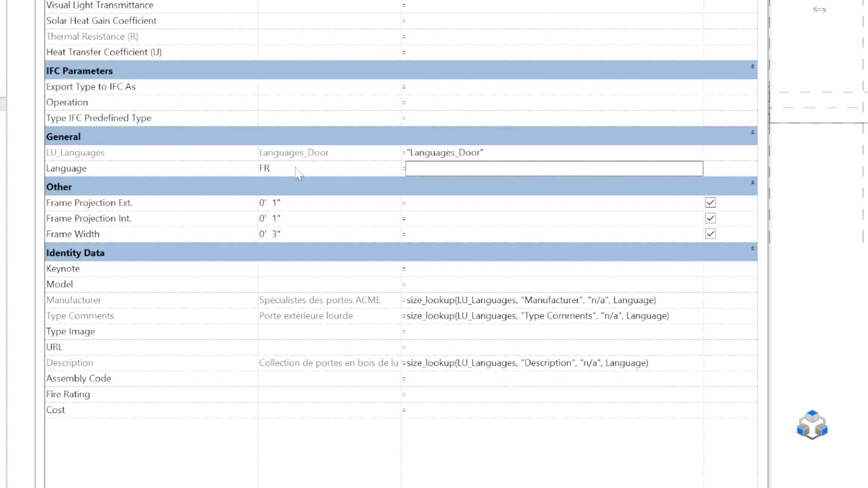
{"action": "left_click", "coordinate": [300, 175]}
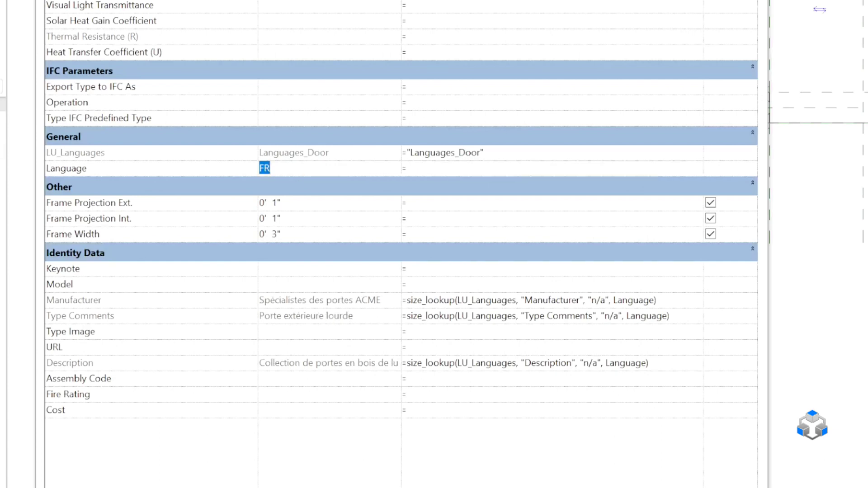
{"action": "type", "text": "JA"}
{"action": "key", "text": "Tab"}
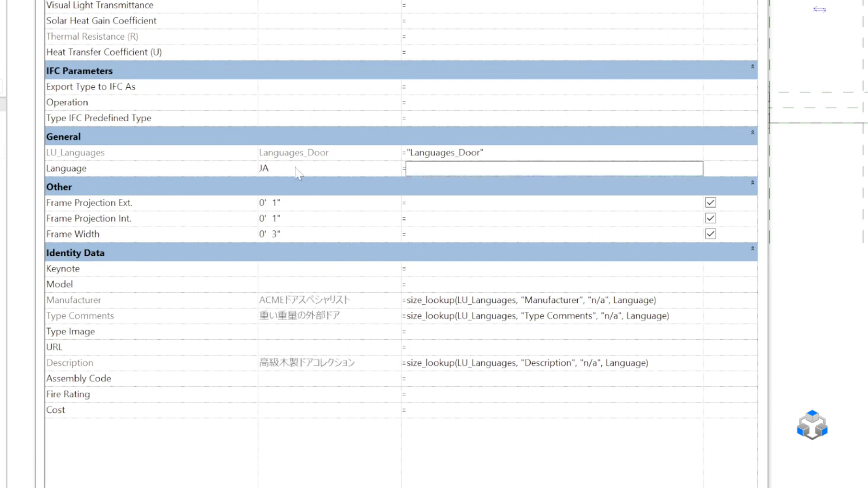
{"action": "left_click", "coordinate": [298, 172]}
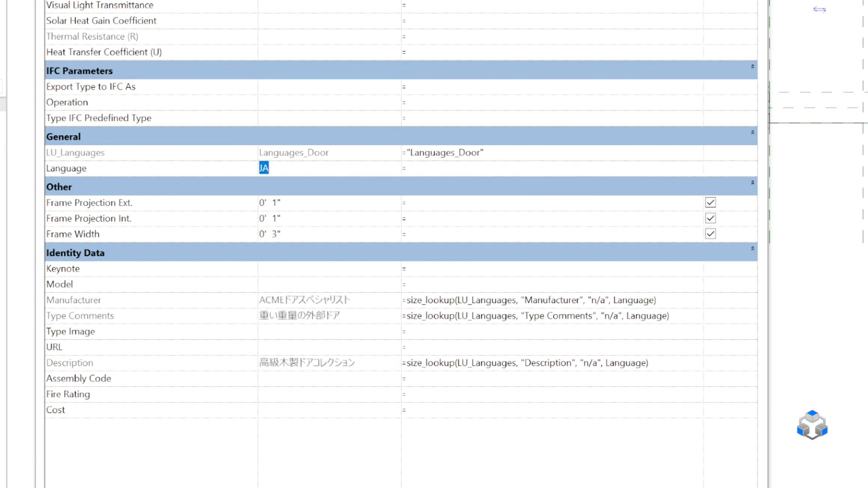
{"action": "type", "text": "CS"}
{"action": "key", "text": "Tab"}
{"action": "left_click", "coordinate": [299, 171]}
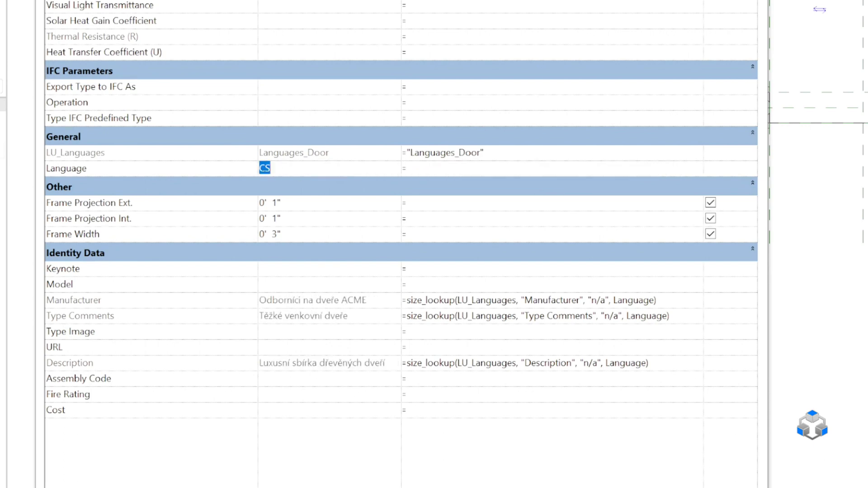
{"action": "type", "text": "PL"}
{"action": "key", "text": "Tab"}
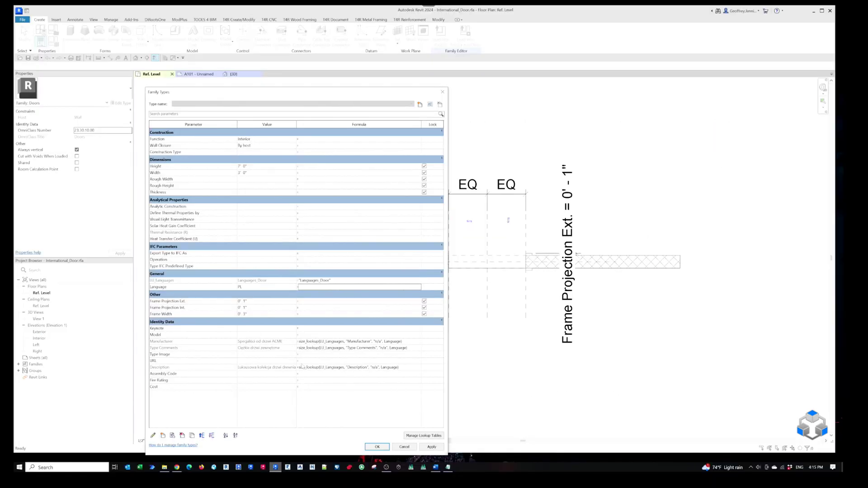
Apply the family type changes and load the door family into the project
{"action": "left_click", "coordinate": [430, 447]}
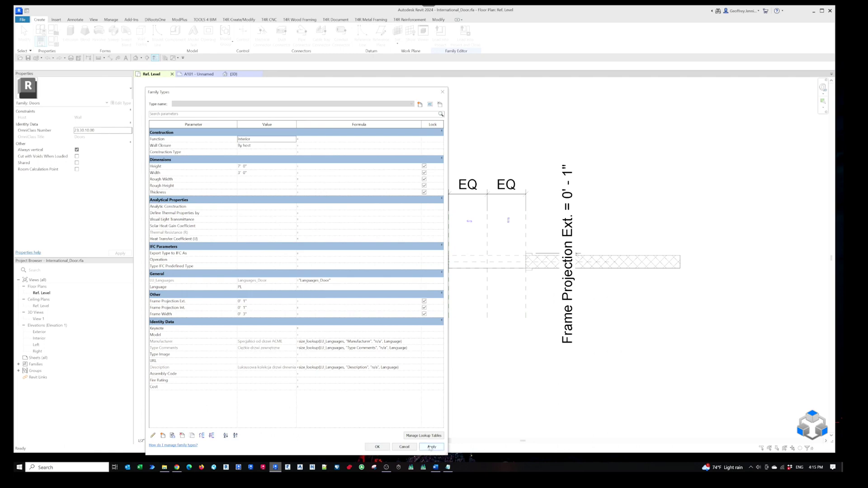
{"action": "left_click", "coordinate": [377, 446]}
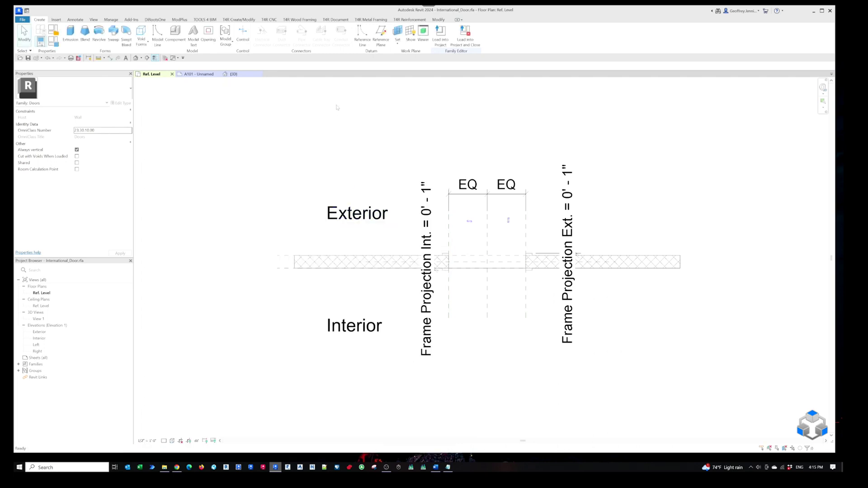
{"action": "left_click", "coordinate": [440, 35]}
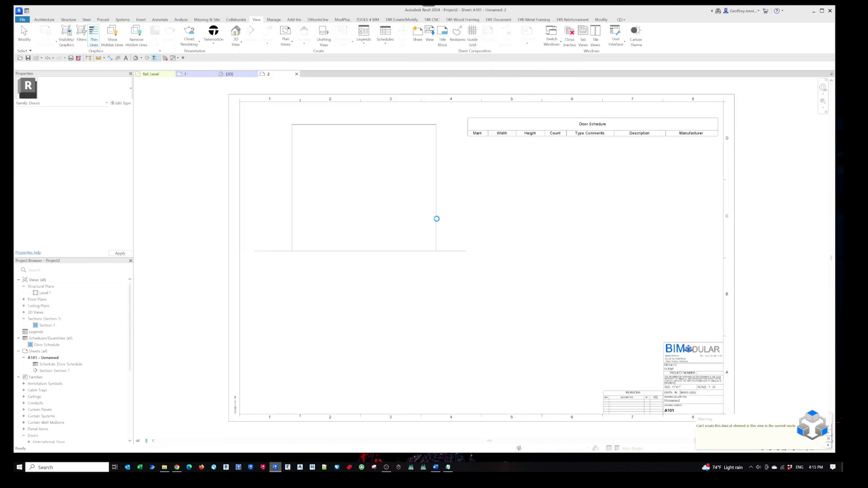
{"action": "left_click", "coordinate": [469, 263]}
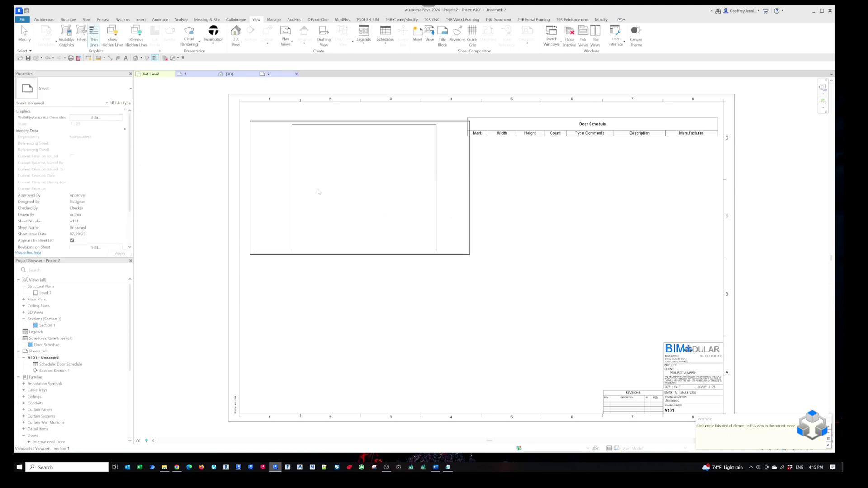
Place a door in the wall from the {3D} view, then view sheet A101
{"action": "left_click", "coordinate": [243, 75]}
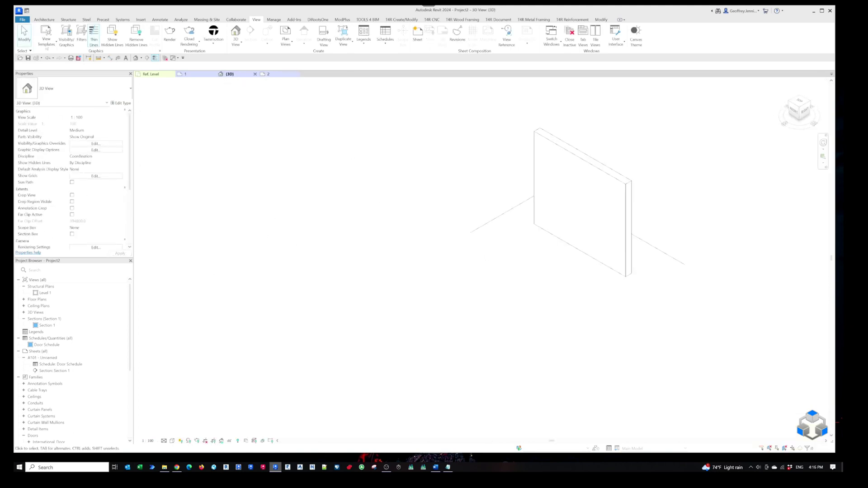
{"action": "left_click", "coordinate": [55, 19]}
{"action": "left_click", "coordinate": [54, 34]}
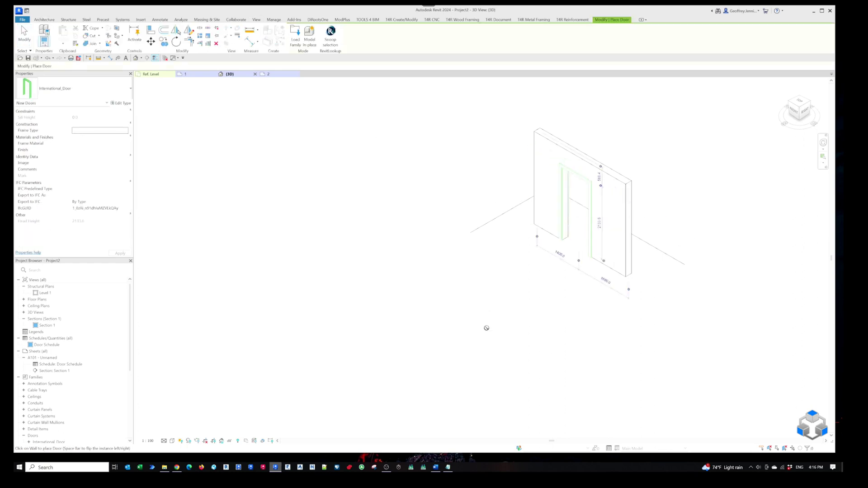
{"action": "key", "text": "Escape"}
{"action": "key", "text": "Escape"}
{"action": "left_click", "coordinate": [196, 75]}
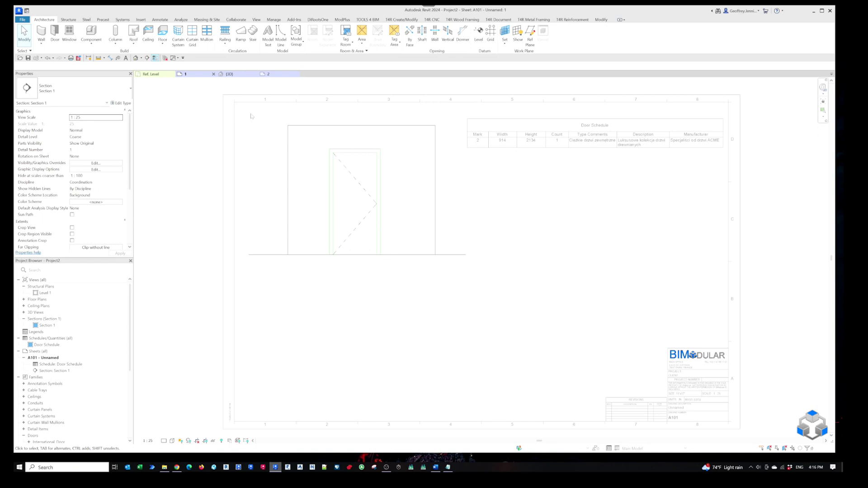
From the {3D} view, bring up the project's Global Parameters window and move it aside
{"action": "left_click", "coordinate": [230, 74]}
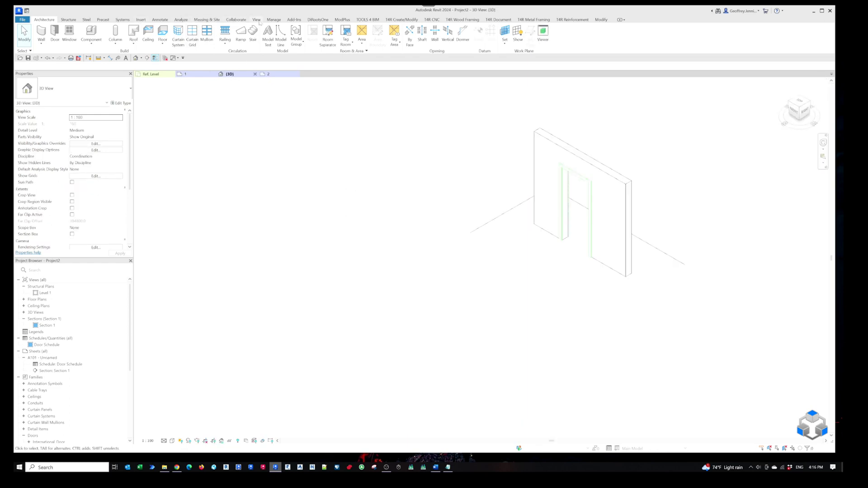
{"action": "left_click", "coordinate": [274, 19]}
{"action": "left_click", "coordinate": [172, 33]}
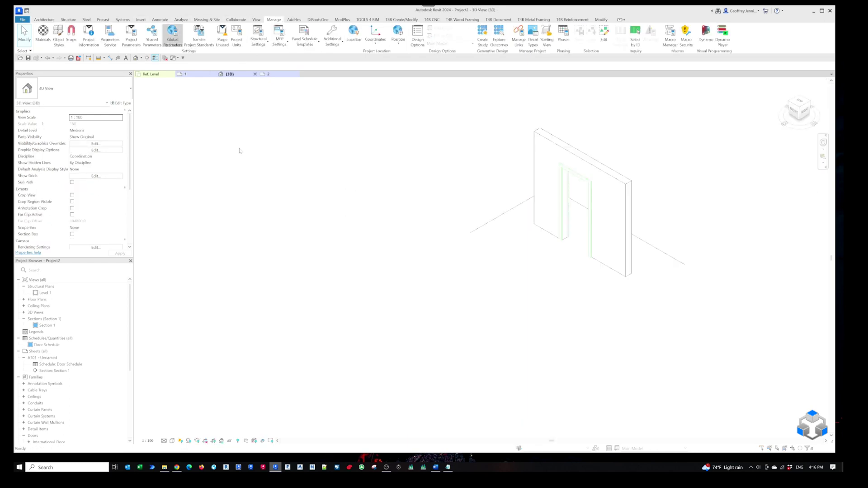
{"action": "left_click_drag", "start_coordinate": [501, 178], "coordinate": [343, 198]}
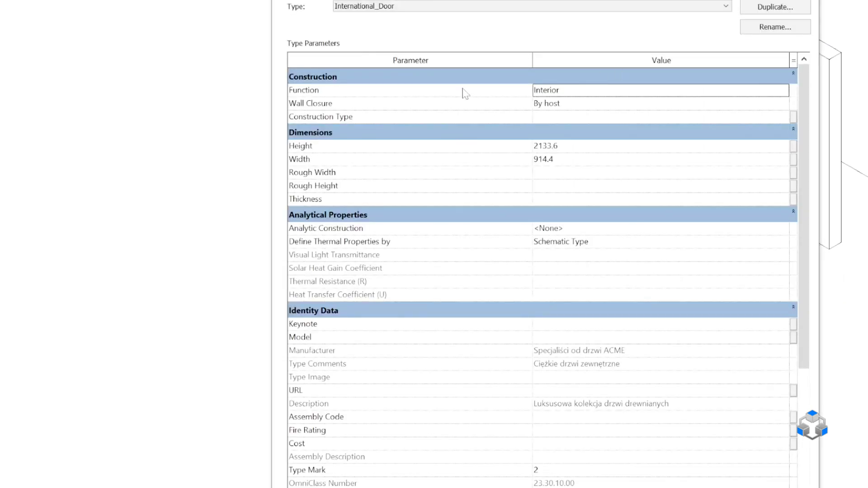
Associate the door type's Language with the global Language parameter, then check sheet A101
{"action": "scroll", "coordinate": [567, 407], "scroll_direction": "down", "scroll_amount": 3}
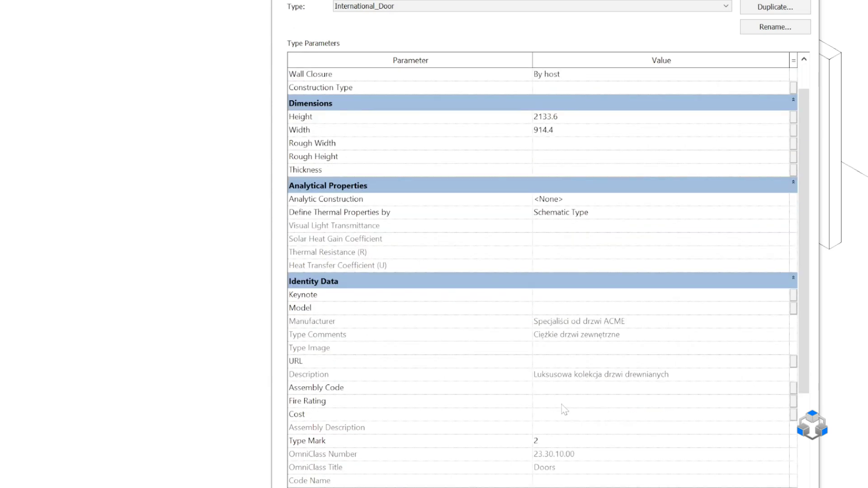
{"action": "scroll", "coordinate": [515, 352], "scroll_direction": "down", "scroll_amount": 3}
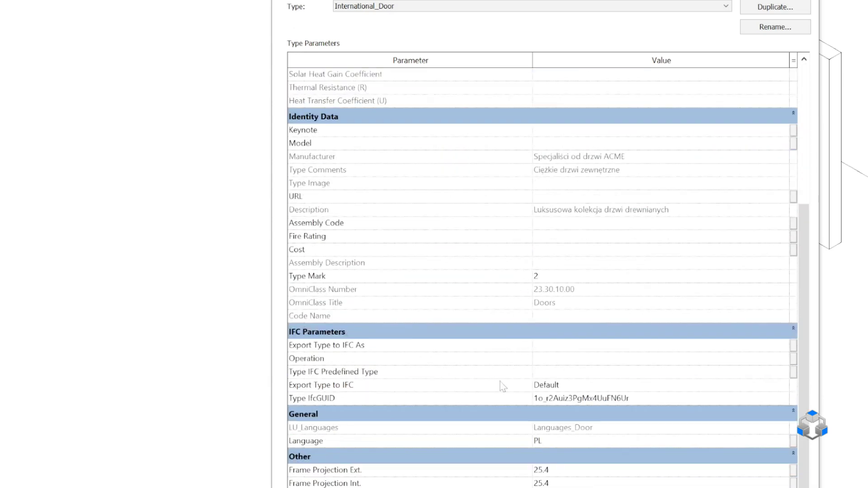
{"action": "left_click", "coordinate": [793, 441]}
{"action": "left_click", "coordinate": [459, 229]}
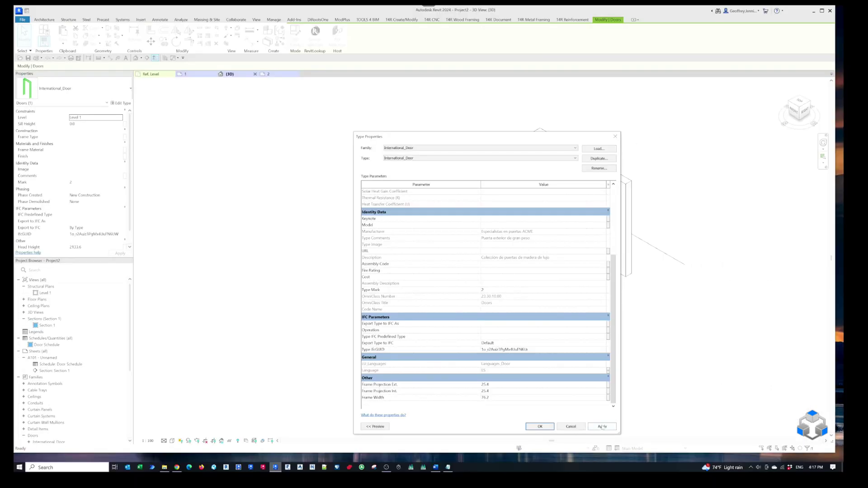
{"action": "left_click", "coordinate": [602, 426]}
{"action": "left_click", "coordinate": [540, 426]}
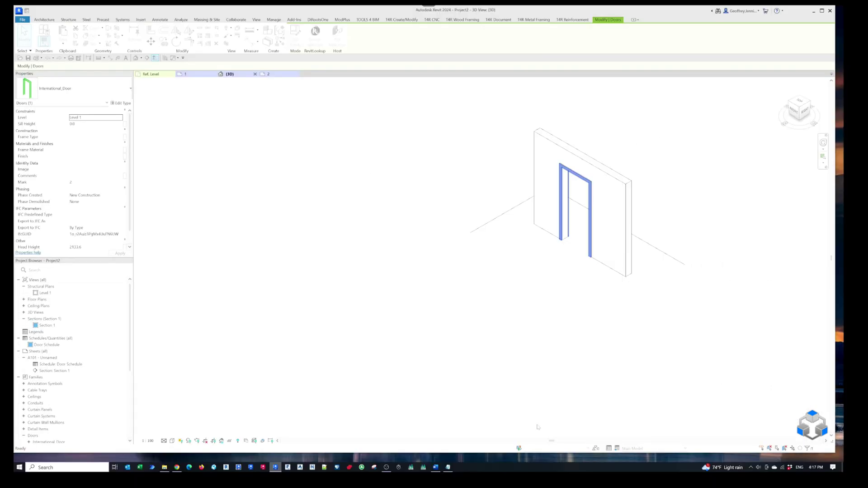
{"action": "left_click", "coordinate": [205, 74]}
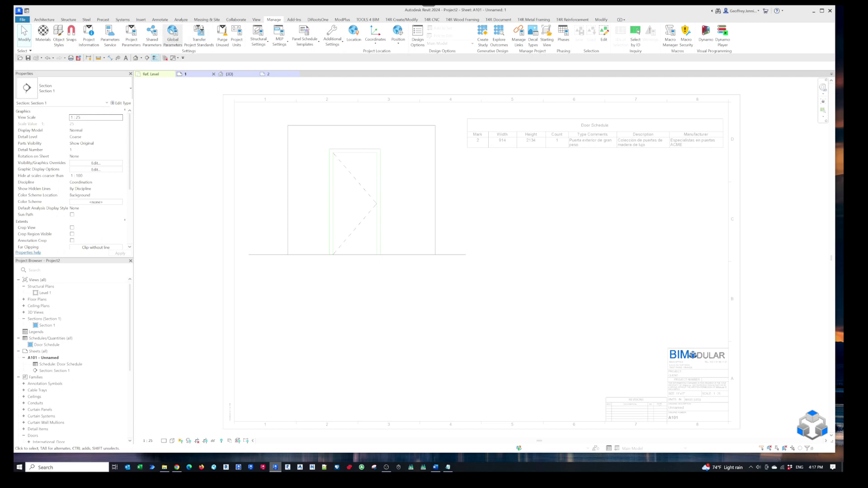
Switch the global Language parameter to RU, then ZH, applying each
{"action": "left_click", "coordinate": [173, 34]}
{"action": "left_click_drag", "start_coordinate": [407, 197], "coordinate": [591, 215]}
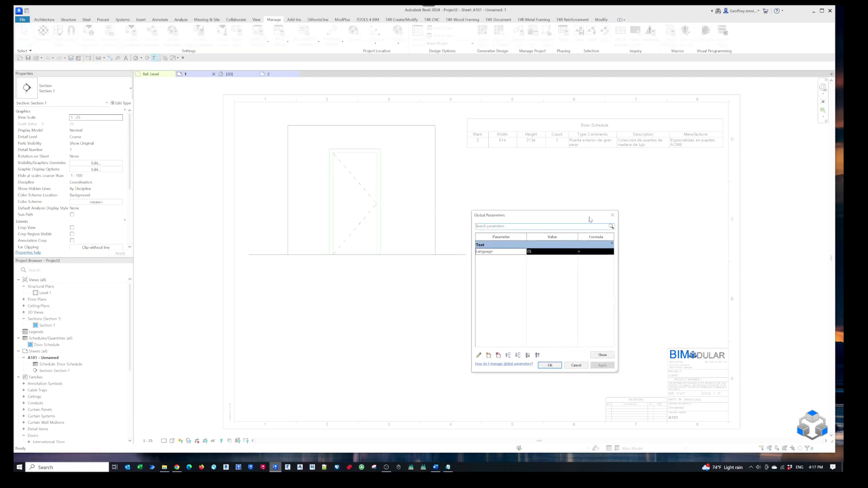
{"action": "left_click", "coordinate": [532, 247]}
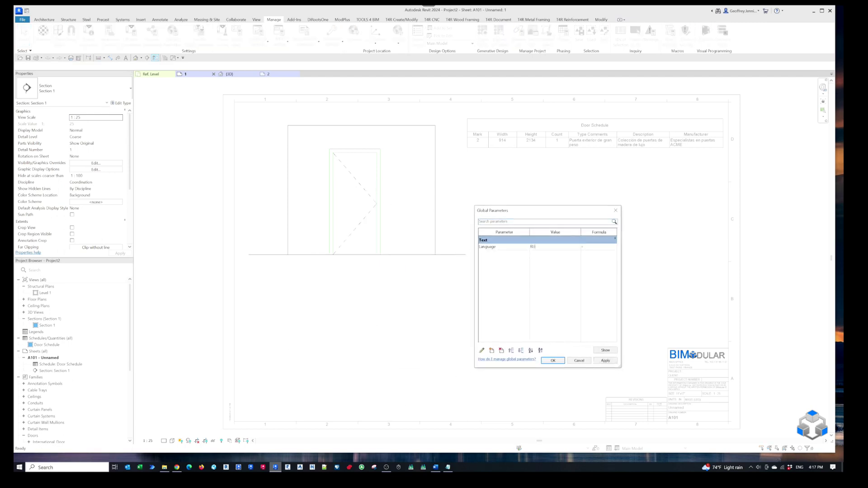
{"action": "left_click", "coordinate": [605, 360]}
{"action": "key", "text": "ctrl+a"}
{"action": "type", "text": "ZH"}
{"action": "left_click", "coordinate": [606, 360]}
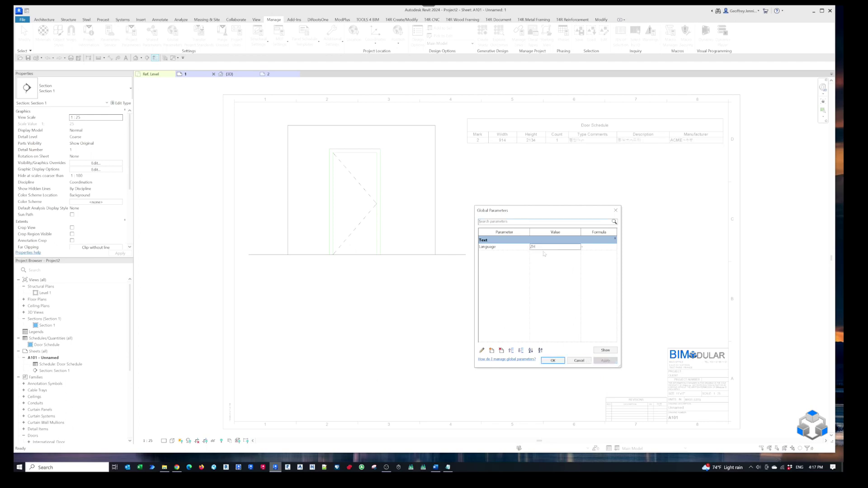
Change the global Language to PL, then DE, and confirm the dialog
{"action": "key", "text": "ctrl+a"}
{"action": "type", "text": "PL"}
{"action": "left_click", "coordinate": [605, 361]}
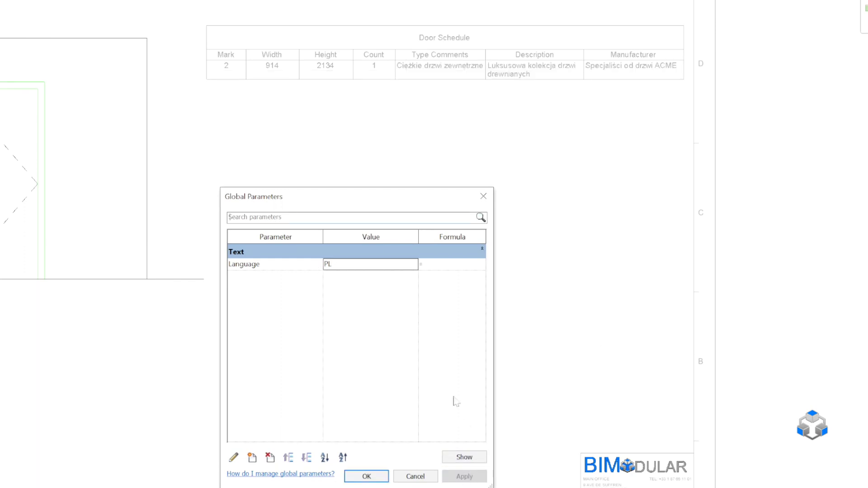
{"action": "left_click", "coordinate": [360, 265]}
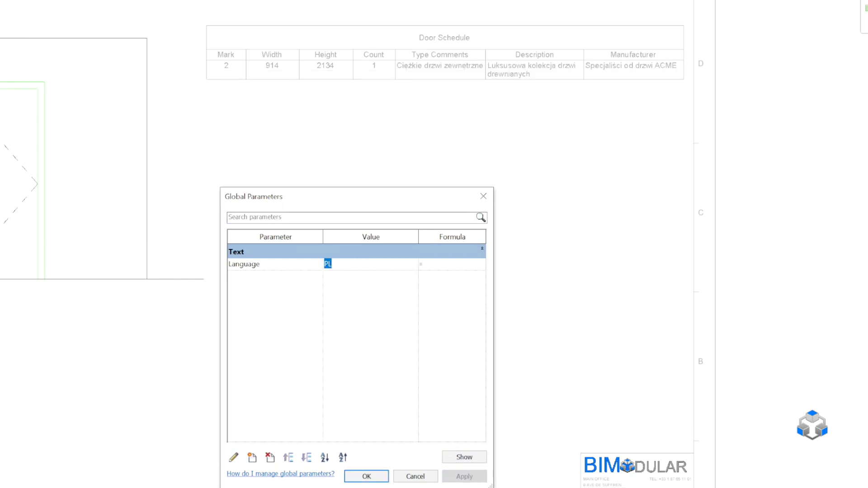
{"action": "type", "text": "DE"}
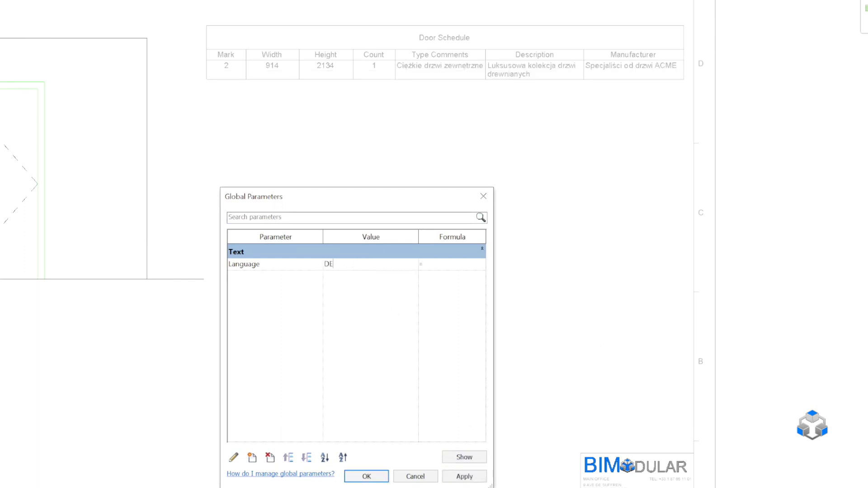
{"action": "left_click", "coordinate": [465, 477]}
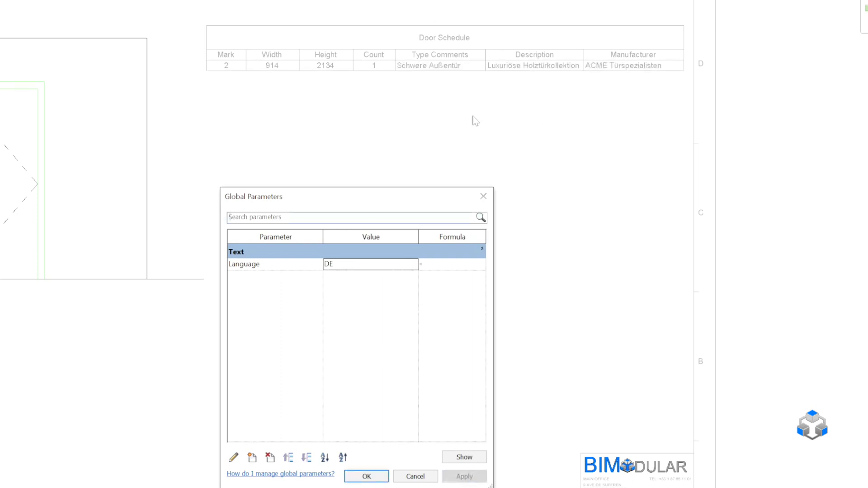
{"action": "left_click", "coordinate": [376, 478]}
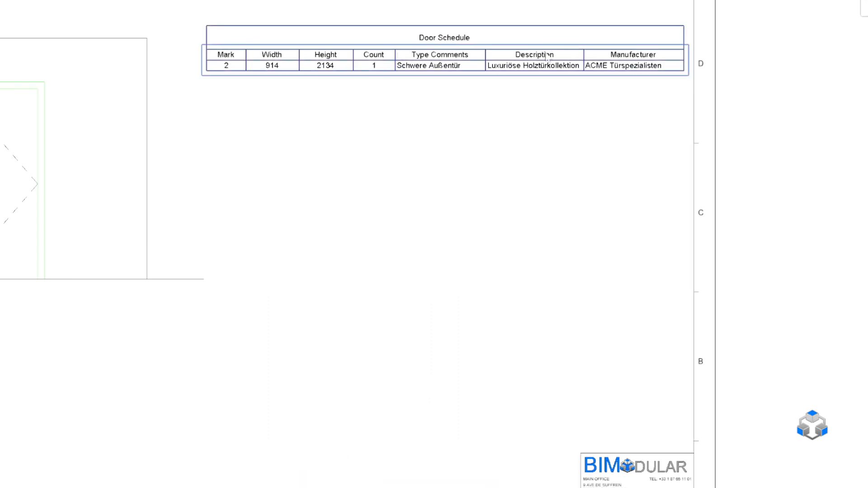